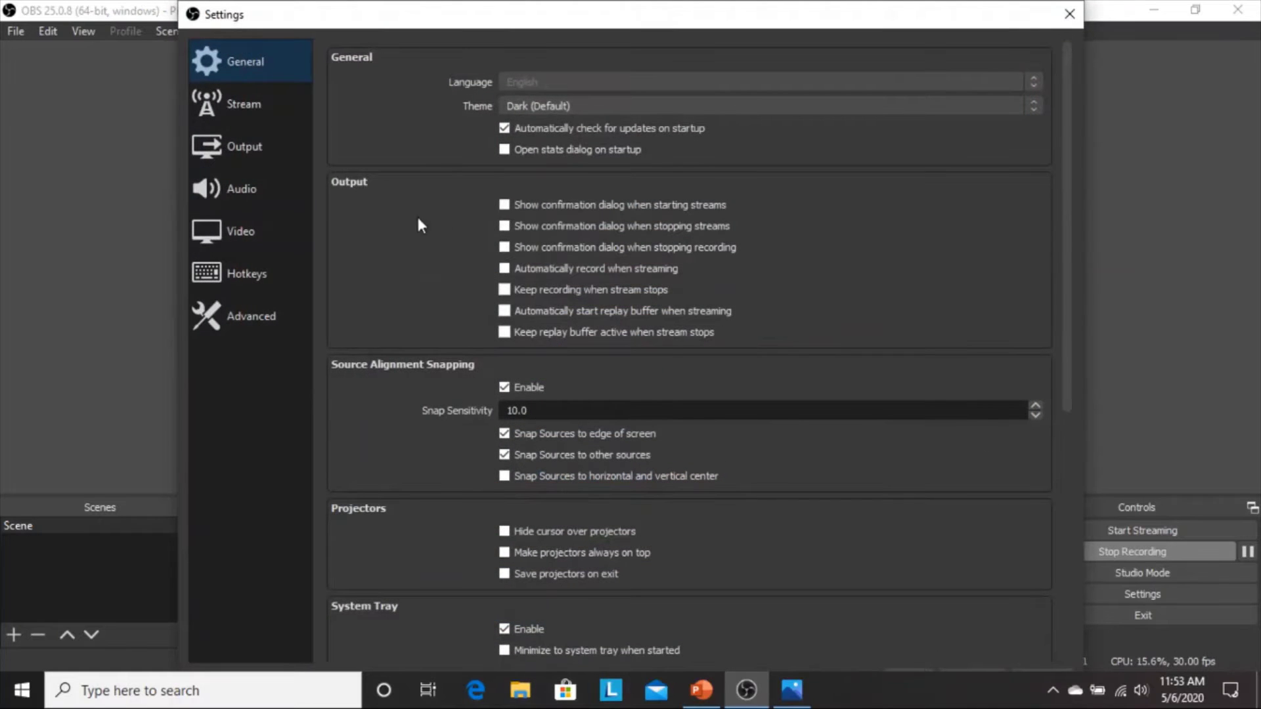
# Step: Review the Video settings, close them, and turn on Studio Mode
pyautogui.click(219, 239)
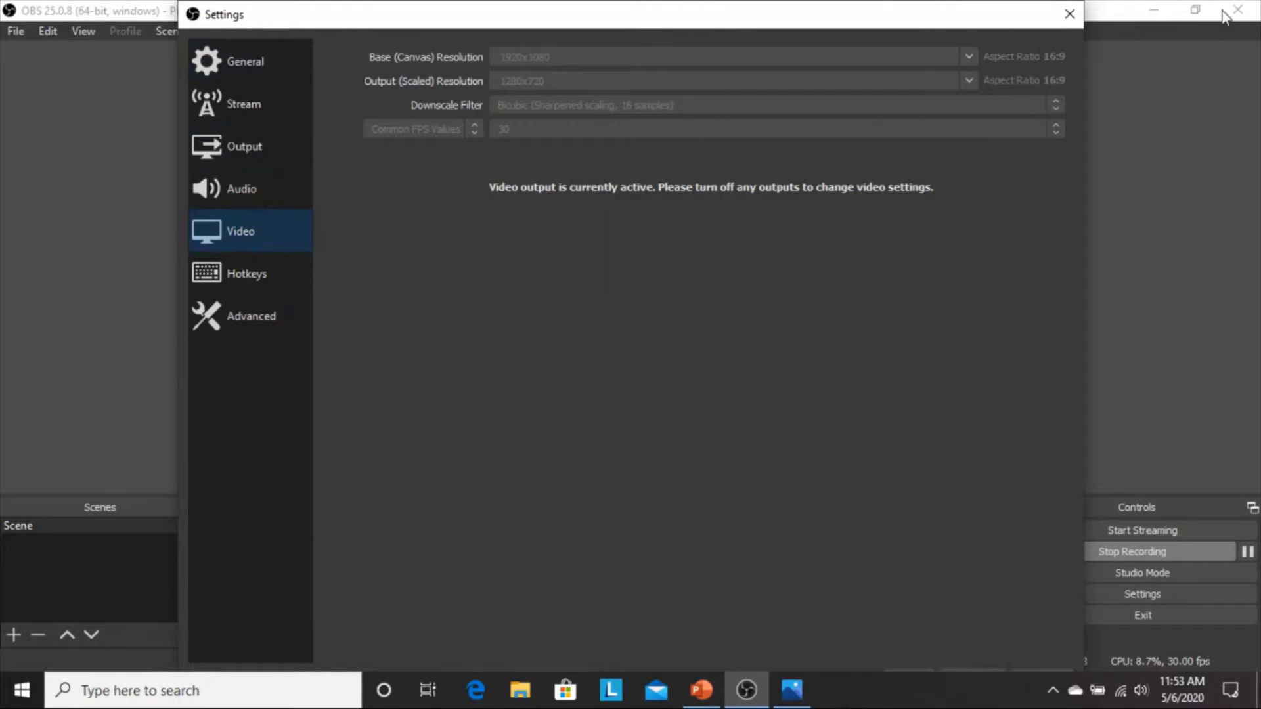
pyautogui.click(1069, 13)
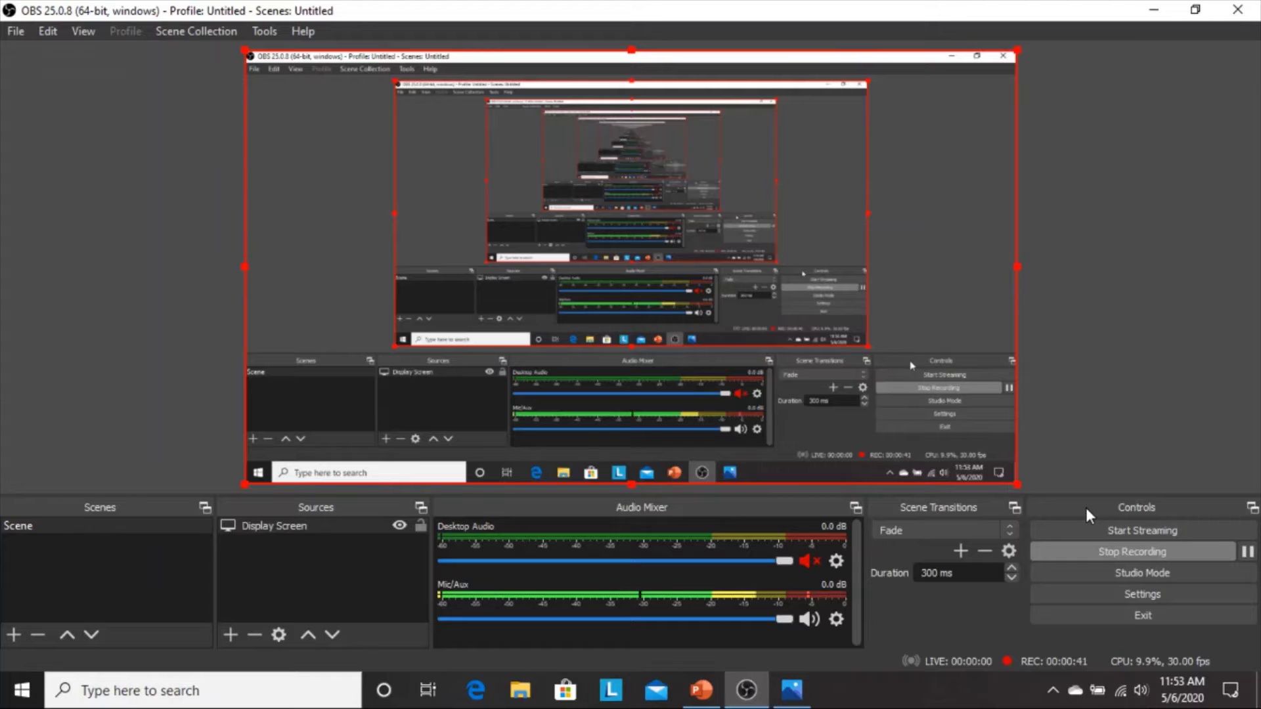
pyautogui.click(1142, 573)
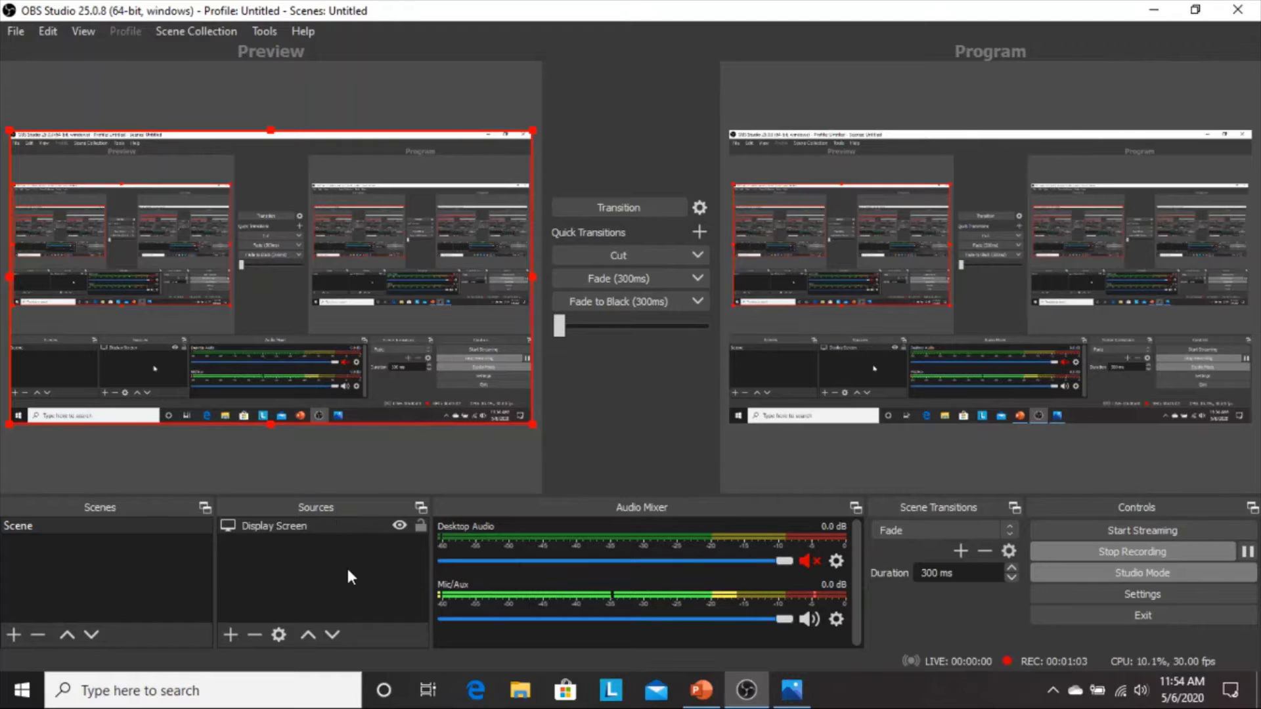
# Step: Add a Video Capture Device source named Webcam that uses the Integrated Camera
pyautogui.click(229, 634)
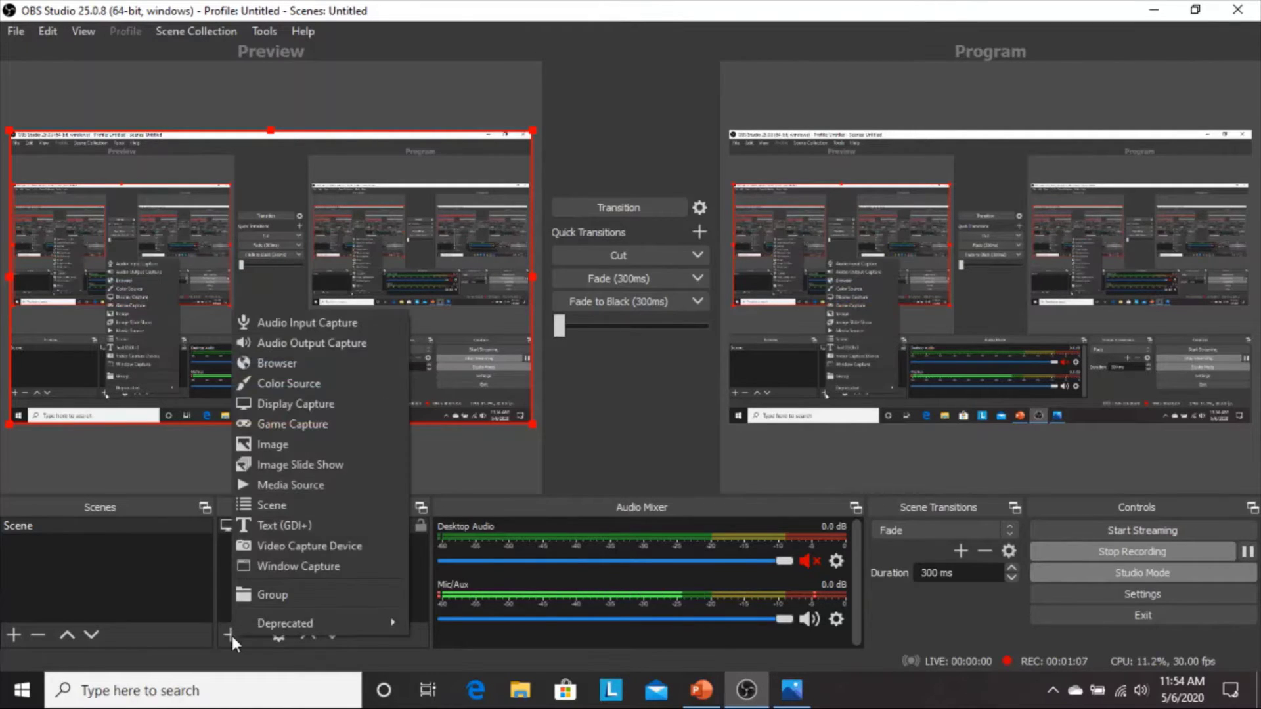
pyautogui.click(388, 549)
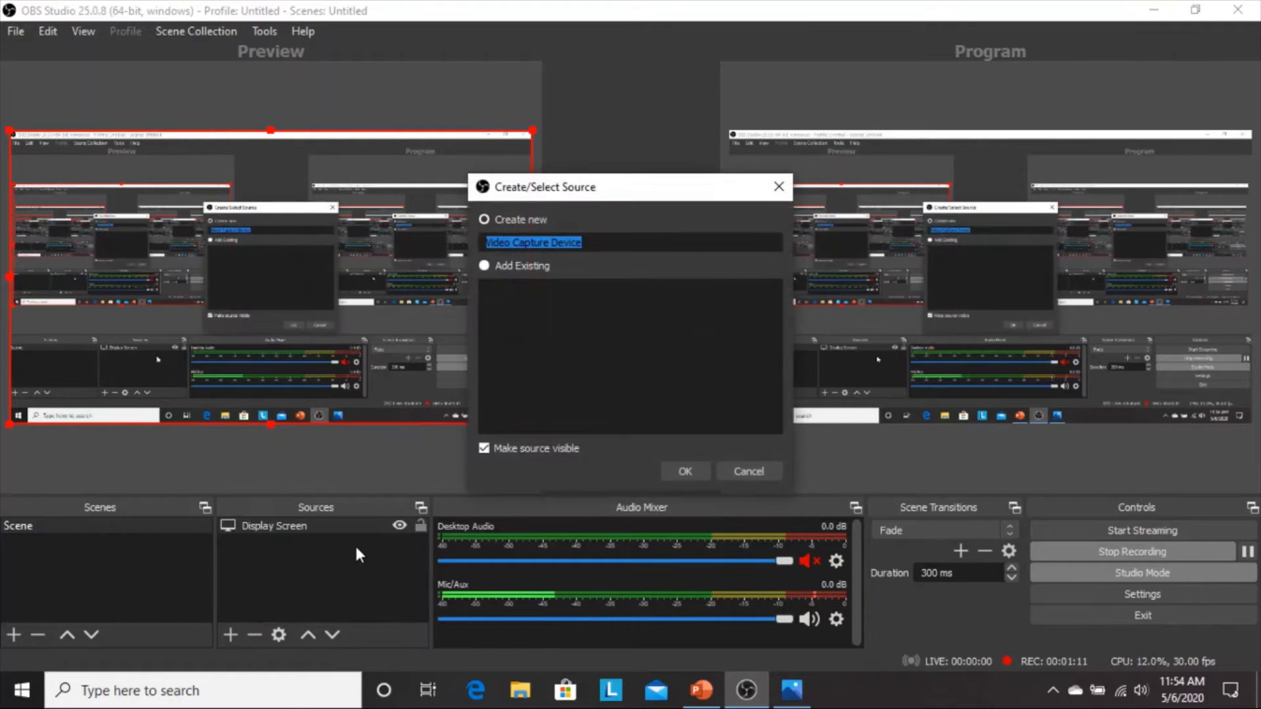
pyautogui.write('Webcam')
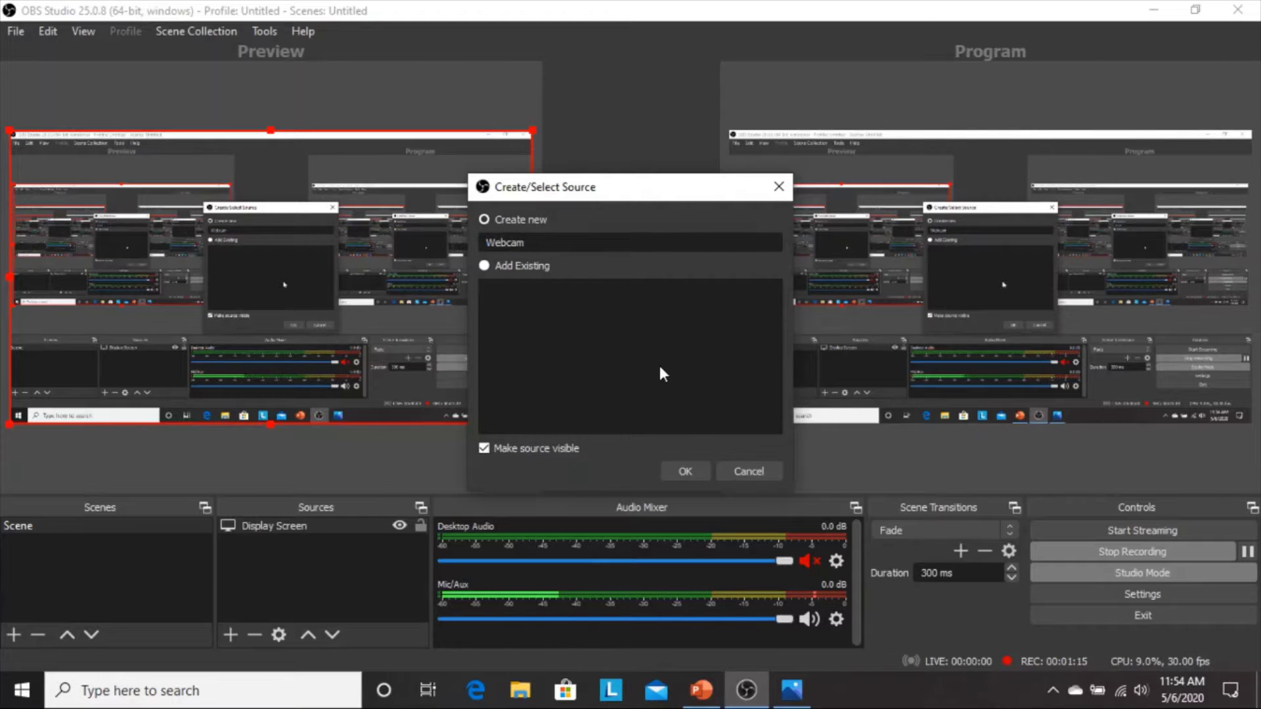
pyautogui.click(682, 472)
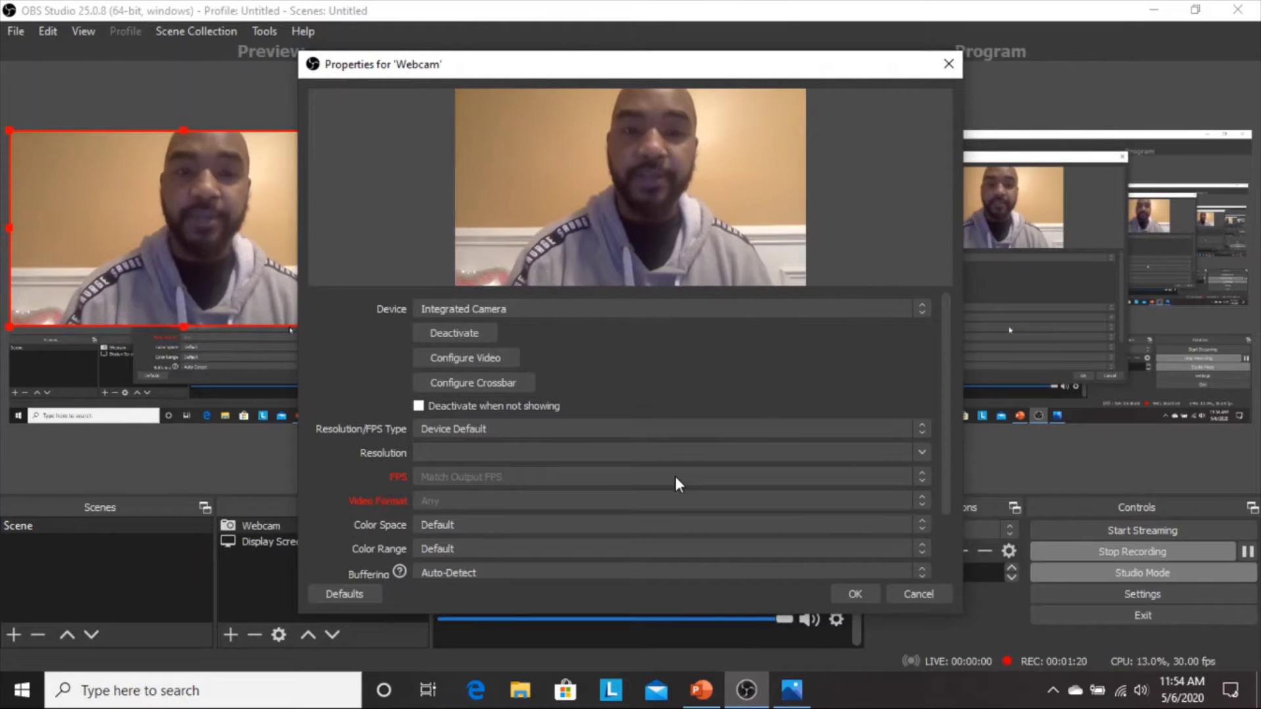
pyautogui.click(791, 312)
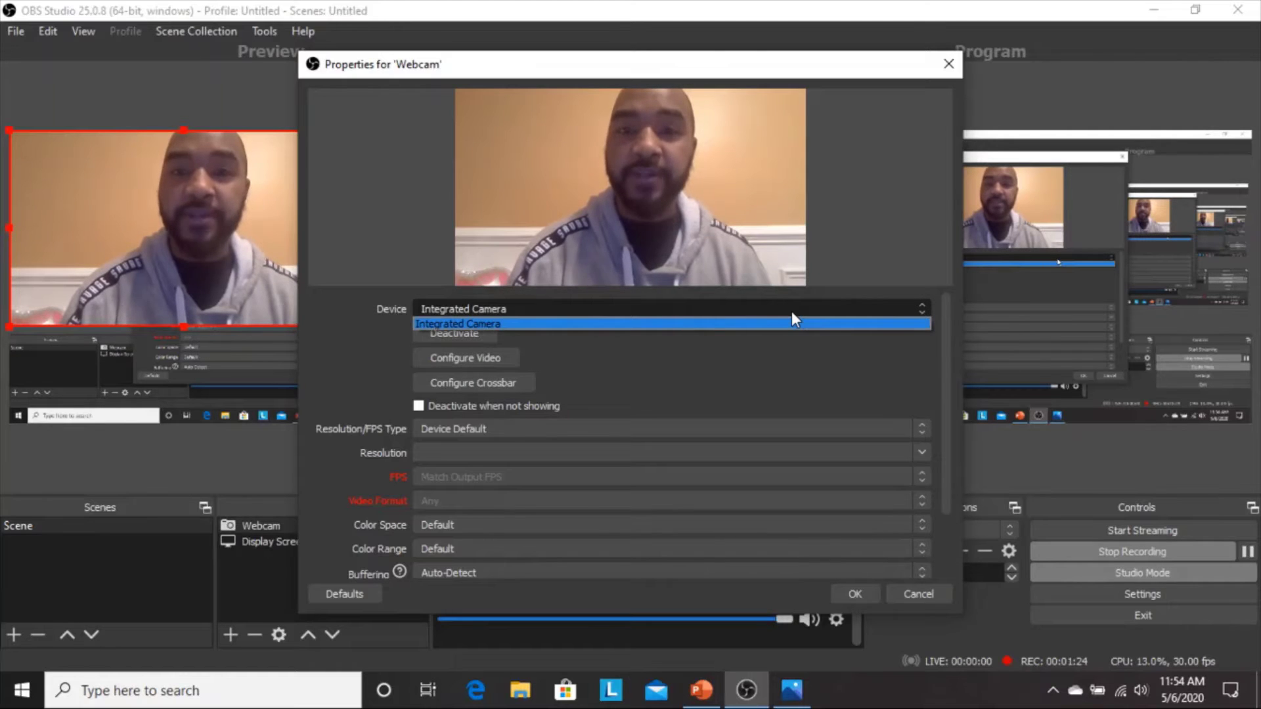
pyautogui.click(800, 341)
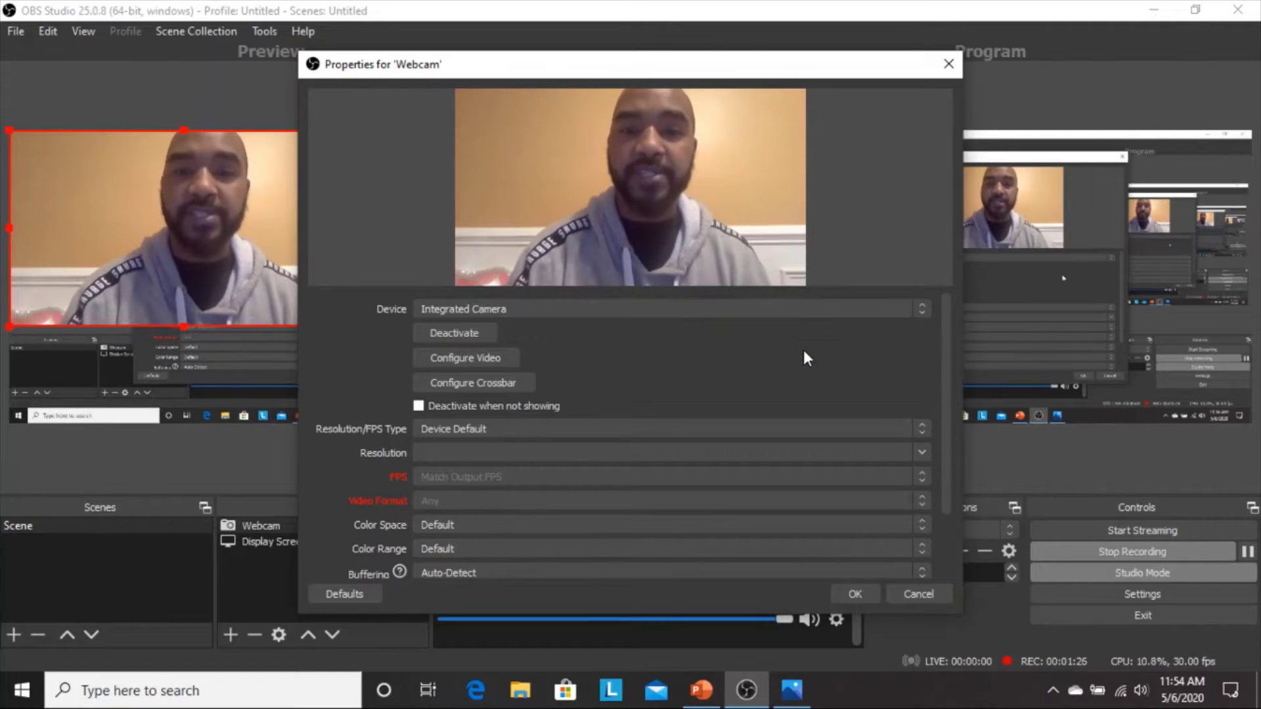
pyautogui.click(853, 595)
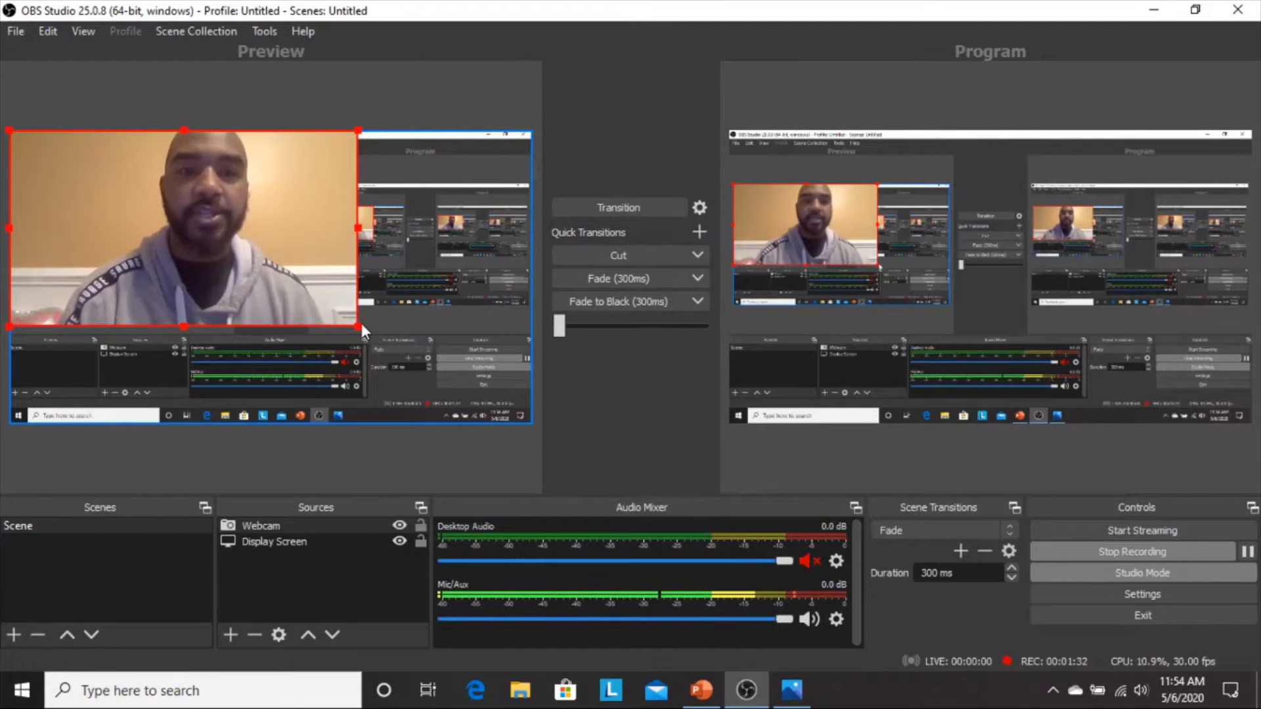
# Step: Resize the Webcam source in the preview and transition the layout to the program output
pyautogui.moveTo(360, 326); pyautogui.dragTo(515, 424)
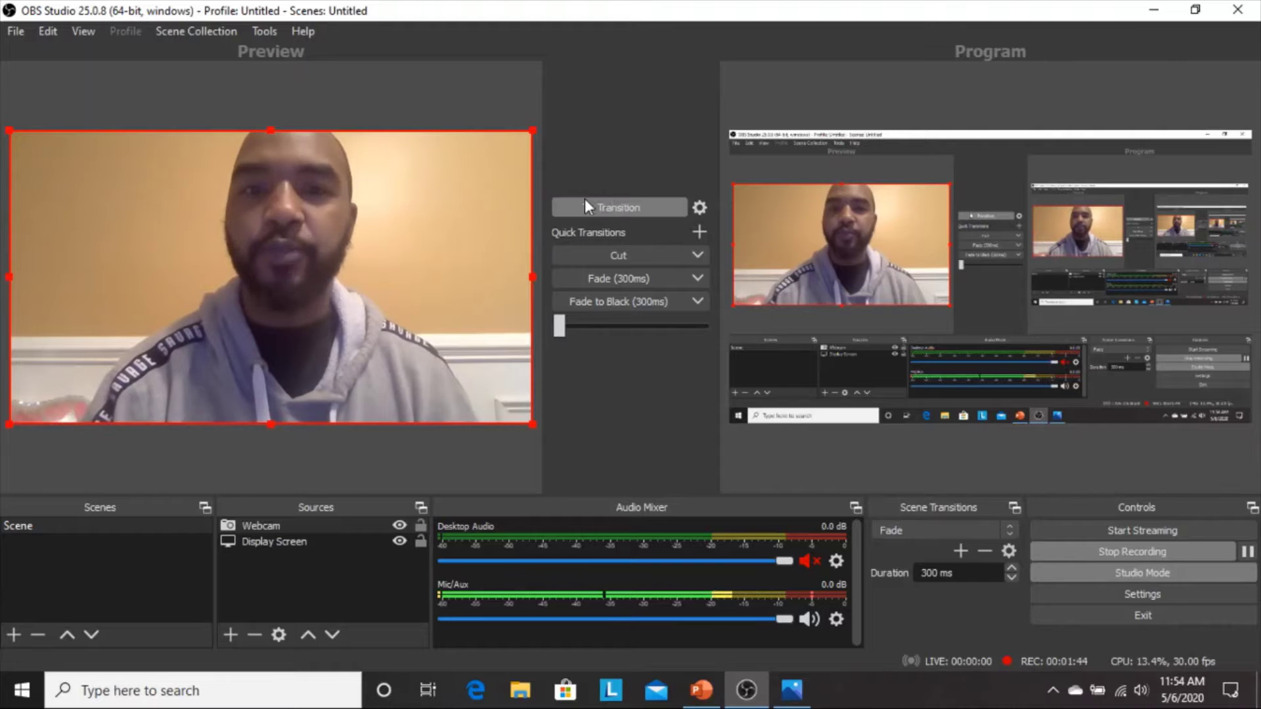
pyautogui.click(625, 207)
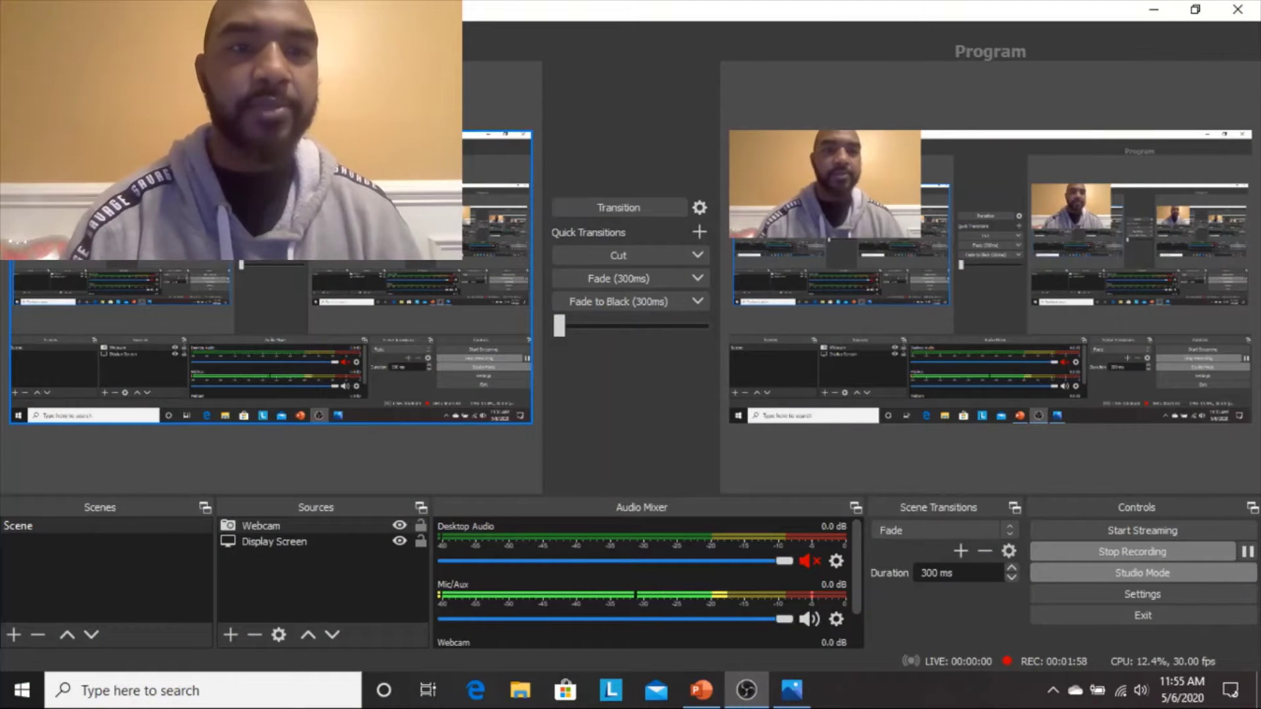
pyautogui.click(652, 206)
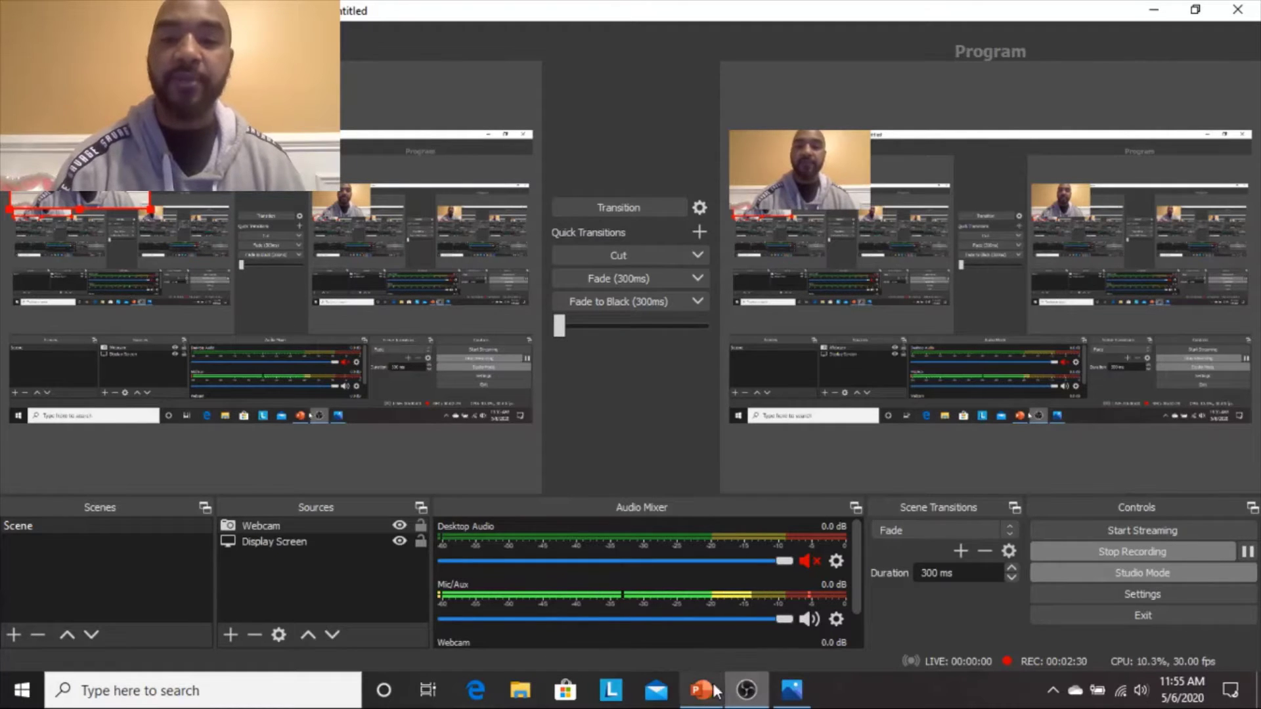
# Step: Switch to Microsoft Edge and try to enter a web address starting with 10
pyautogui.click(474, 691)
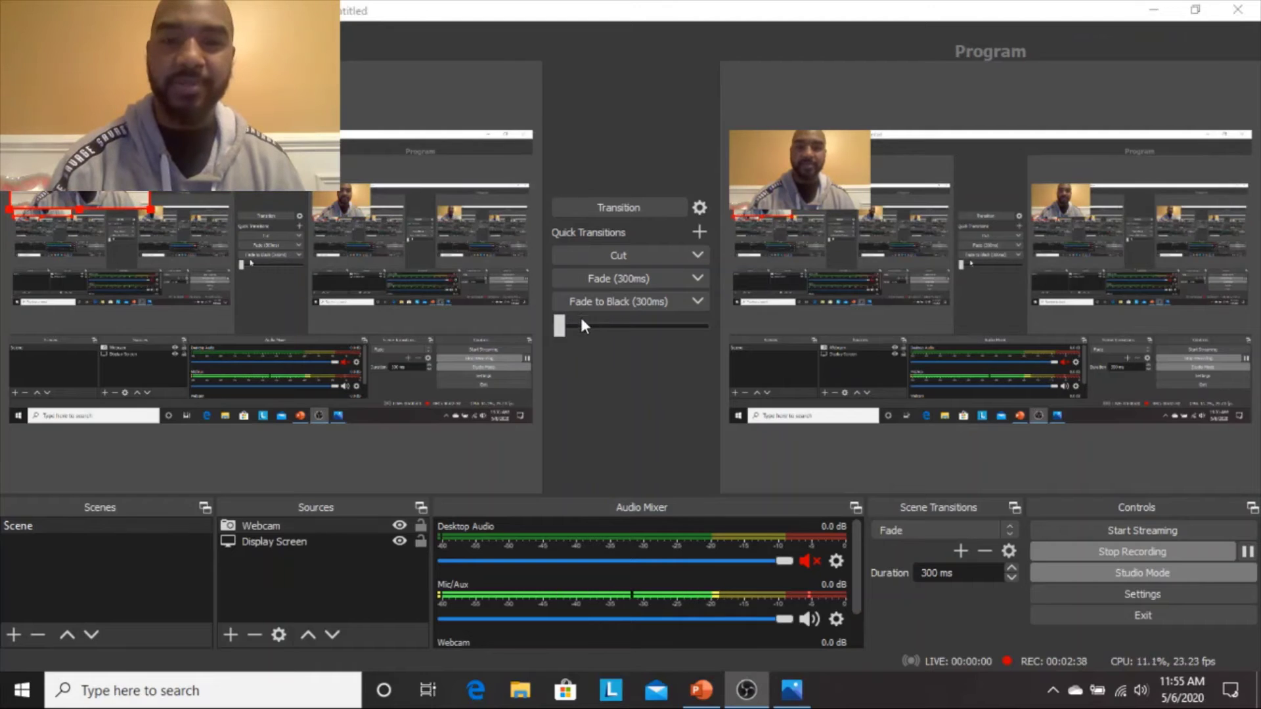
pyautogui.click(475, 691)
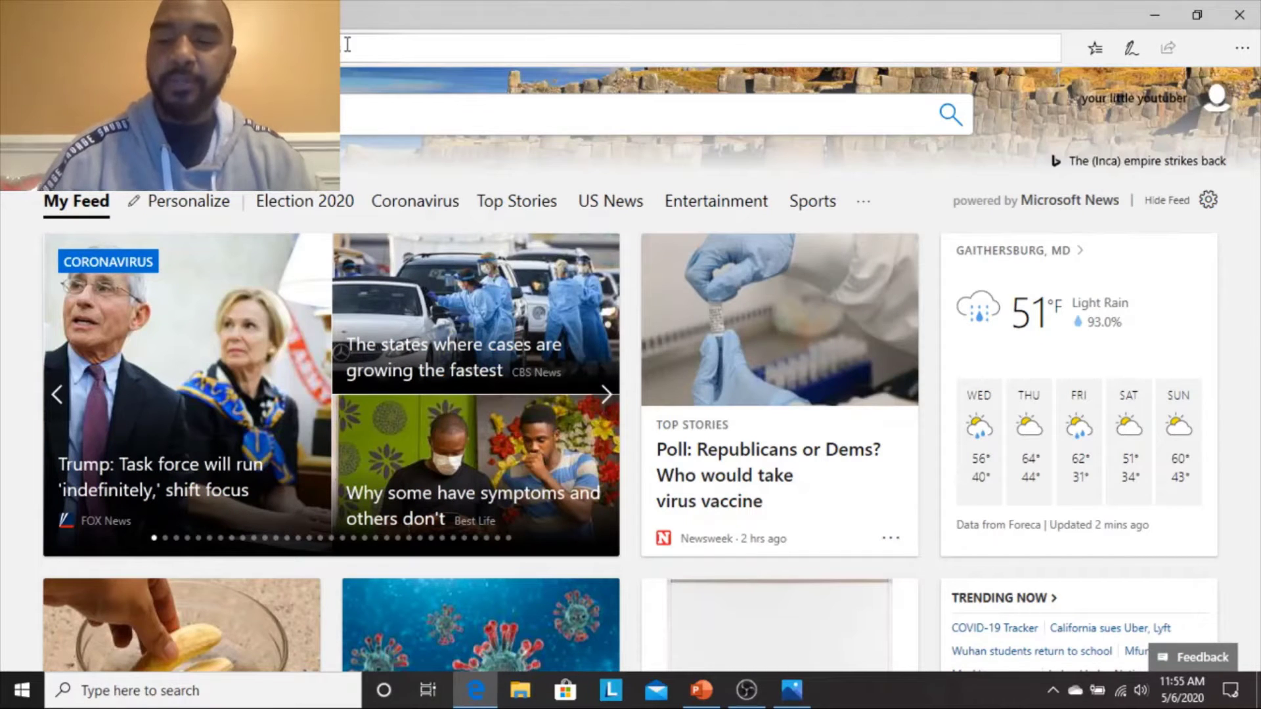
pyautogui.write('10.0.0.')
pyautogui.click(348, 45)
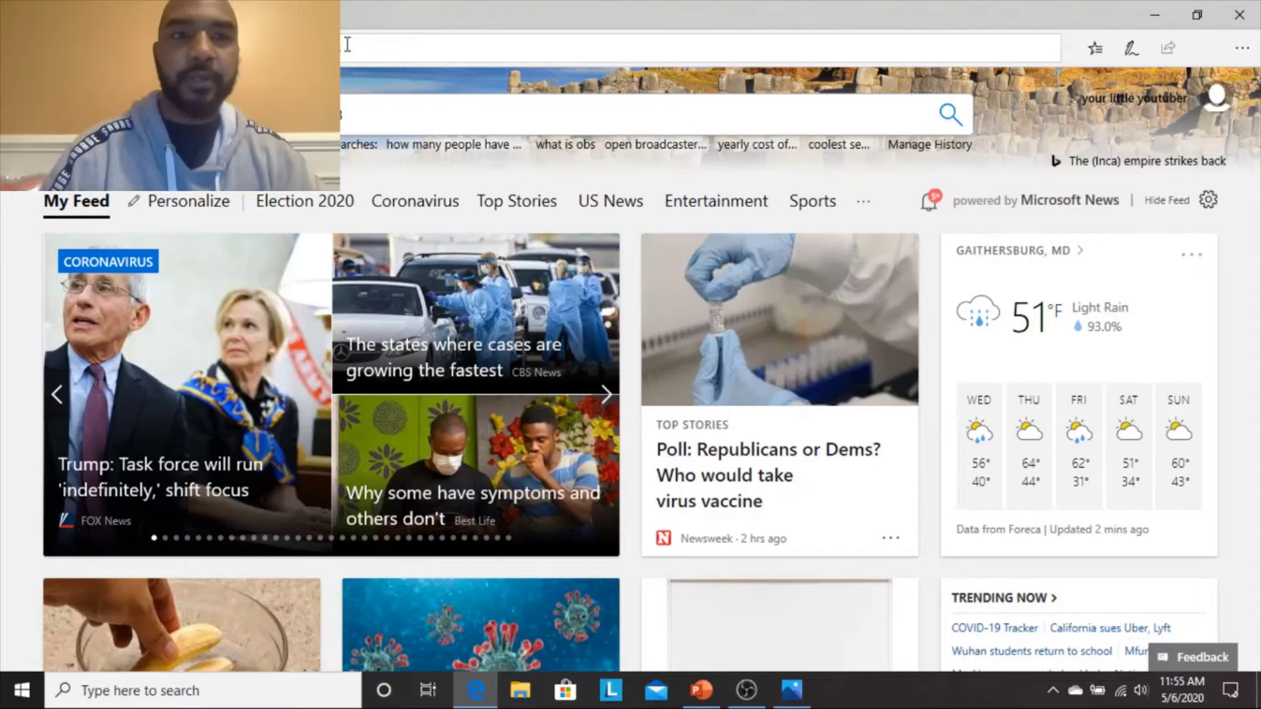
pyautogui.write('10')
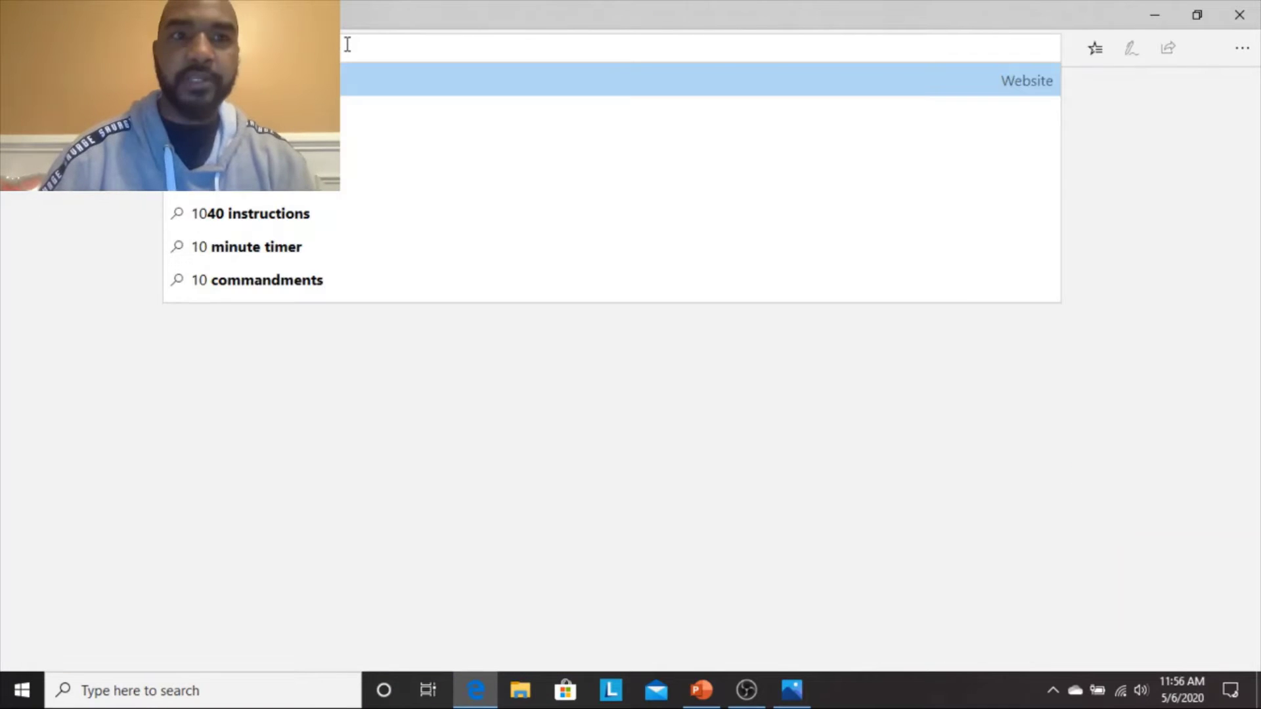
pyautogui.press('BackSpace')
pyautogui.press('BackSpace')
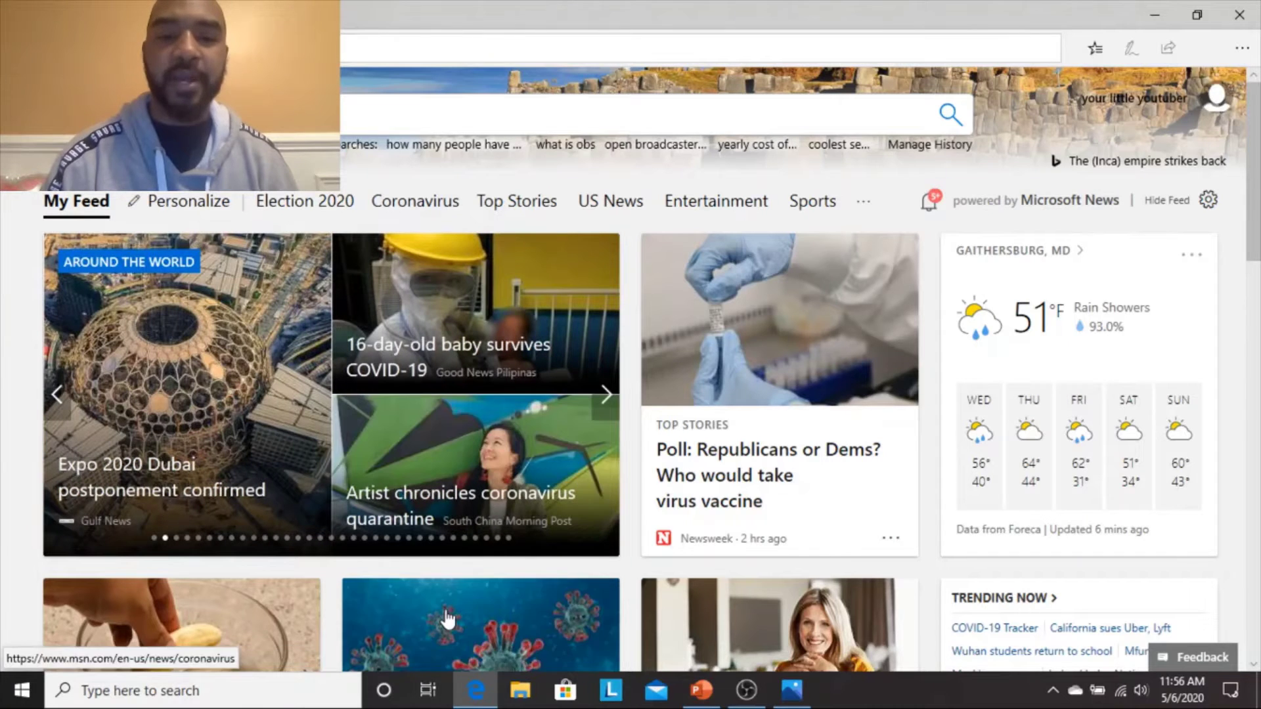
# Step: Switch back to OBS Studio, enlarge the Webcam source to fill the preview, and transition it to the program output
pyautogui.moveTo(748, 691)
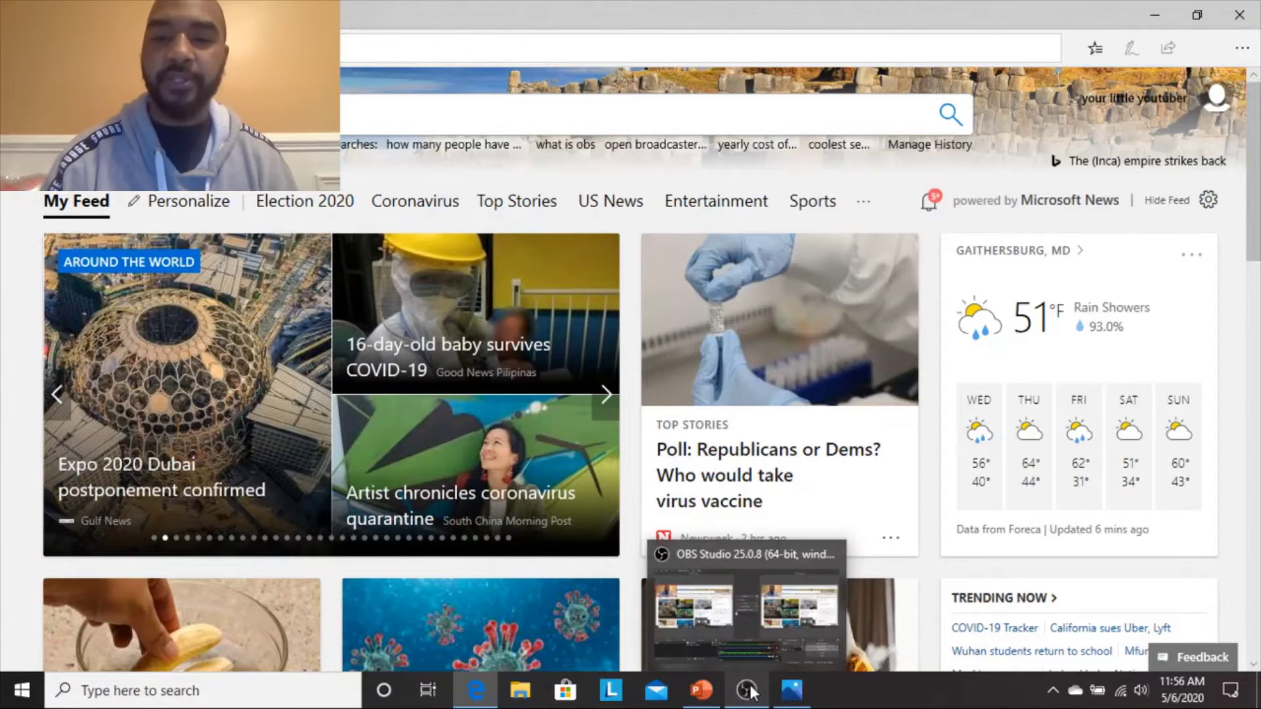
pyautogui.click(744, 636)
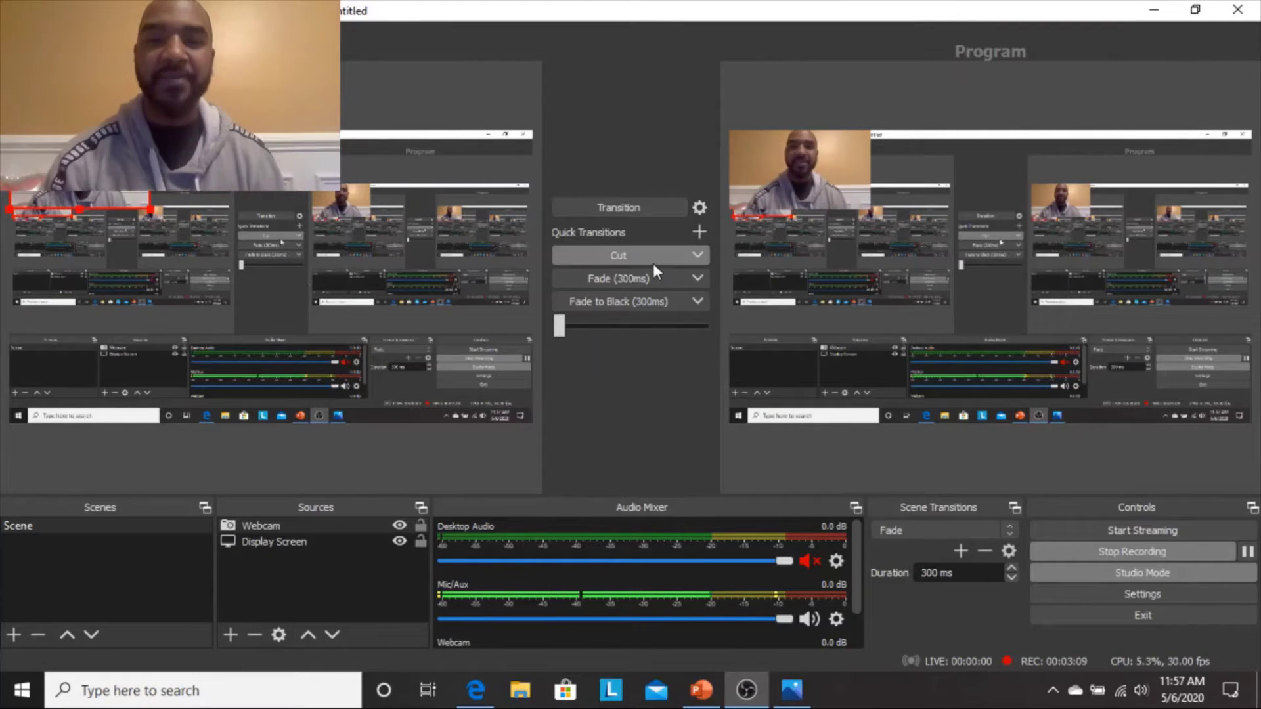
pyautogui.click(388, 211)
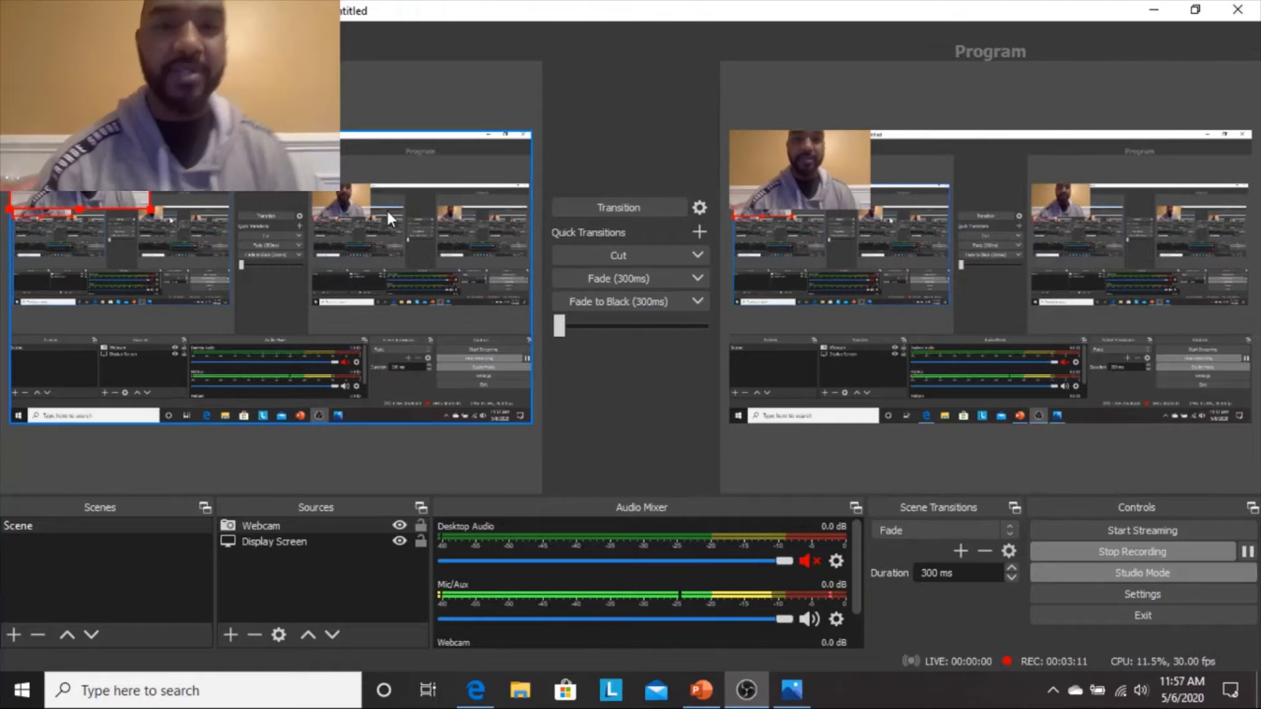
pyautogui.moveTo(153, 207); pyautogui.dragTo(532, 393)
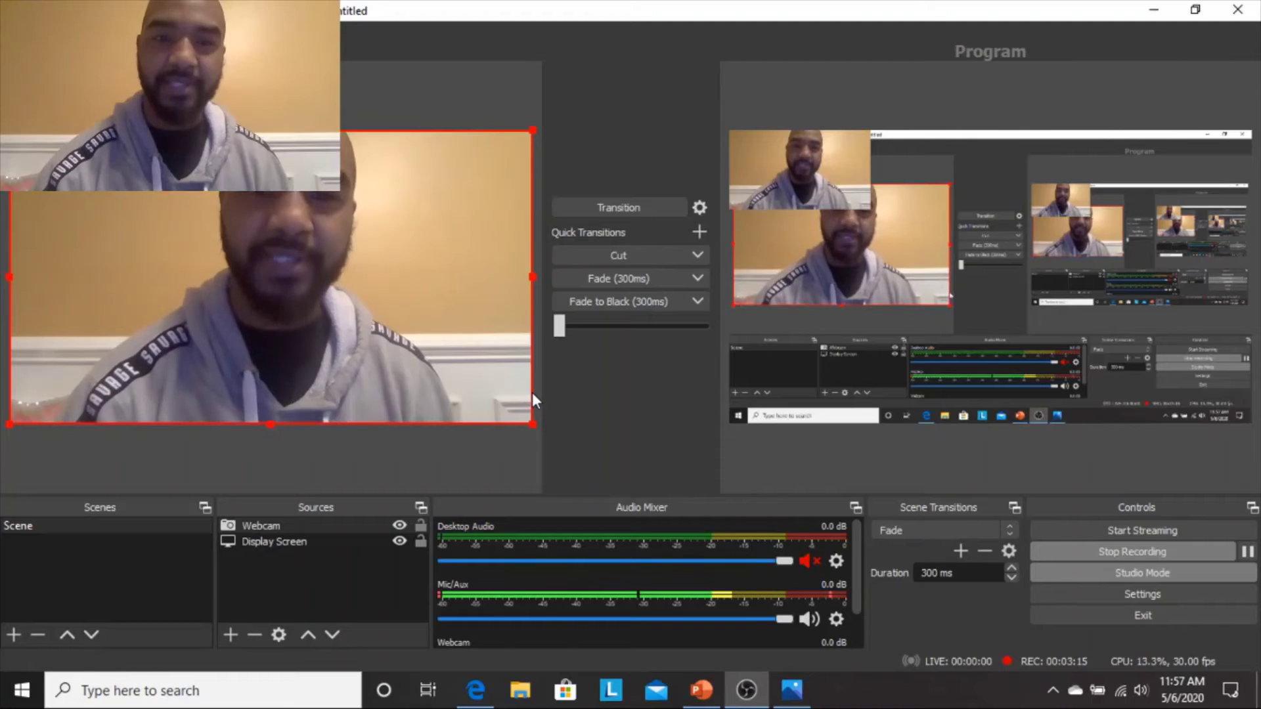
pyautogui.click(619, 208)
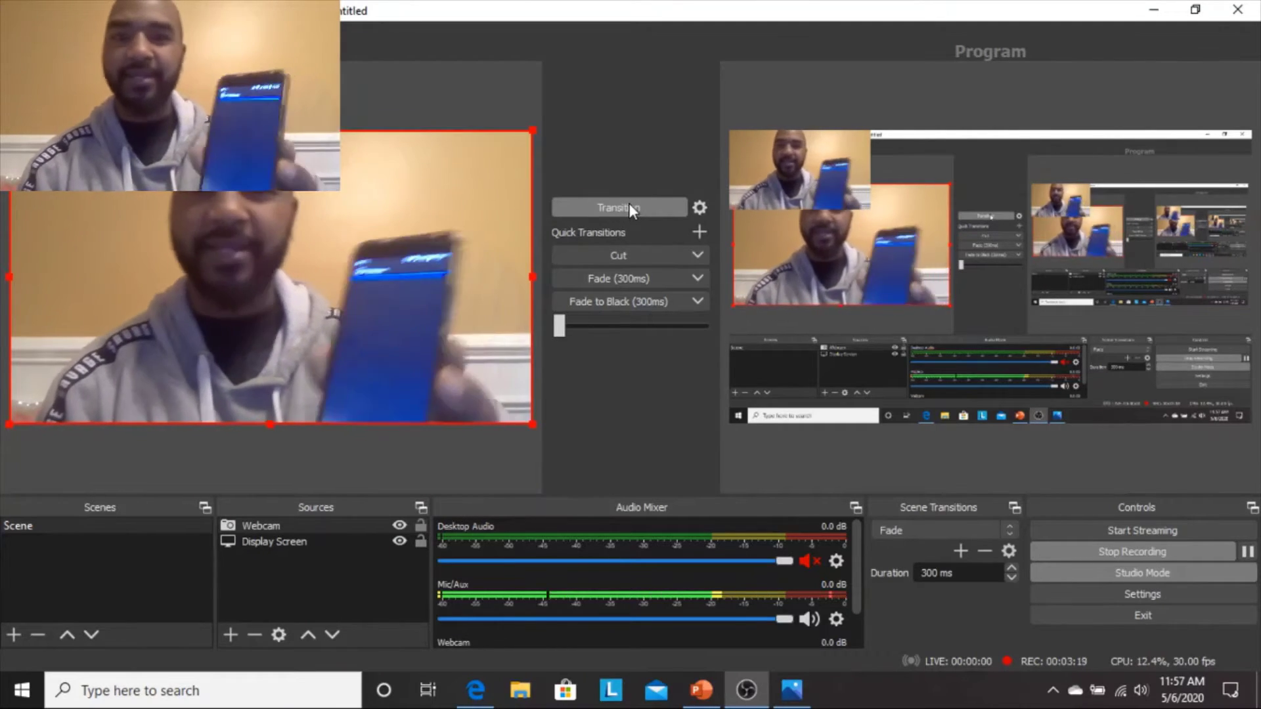
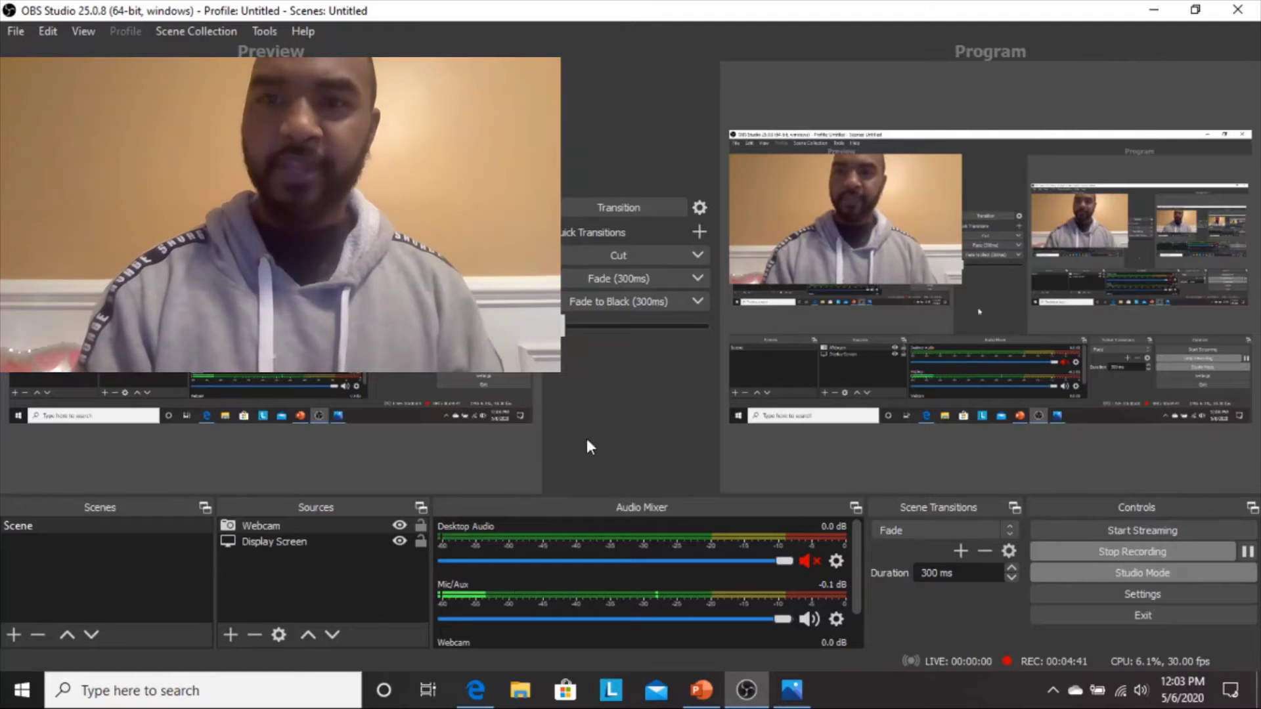
# Step: Switch to Microsoft Edge and open the IP Webcam video with the Browser renderer in its Fullscreen view
pyautogui.moveTo(484, 702)
pyautogui.click(500, 618)
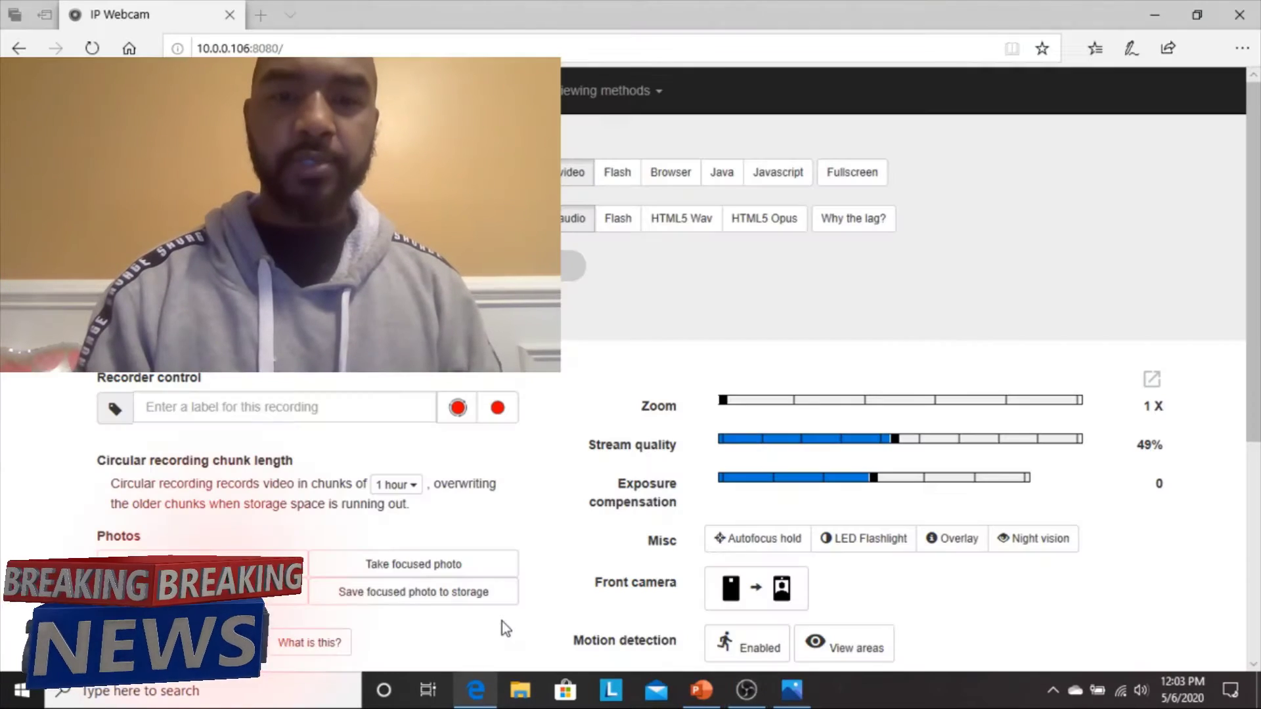
pyautogui.click(671, 185)
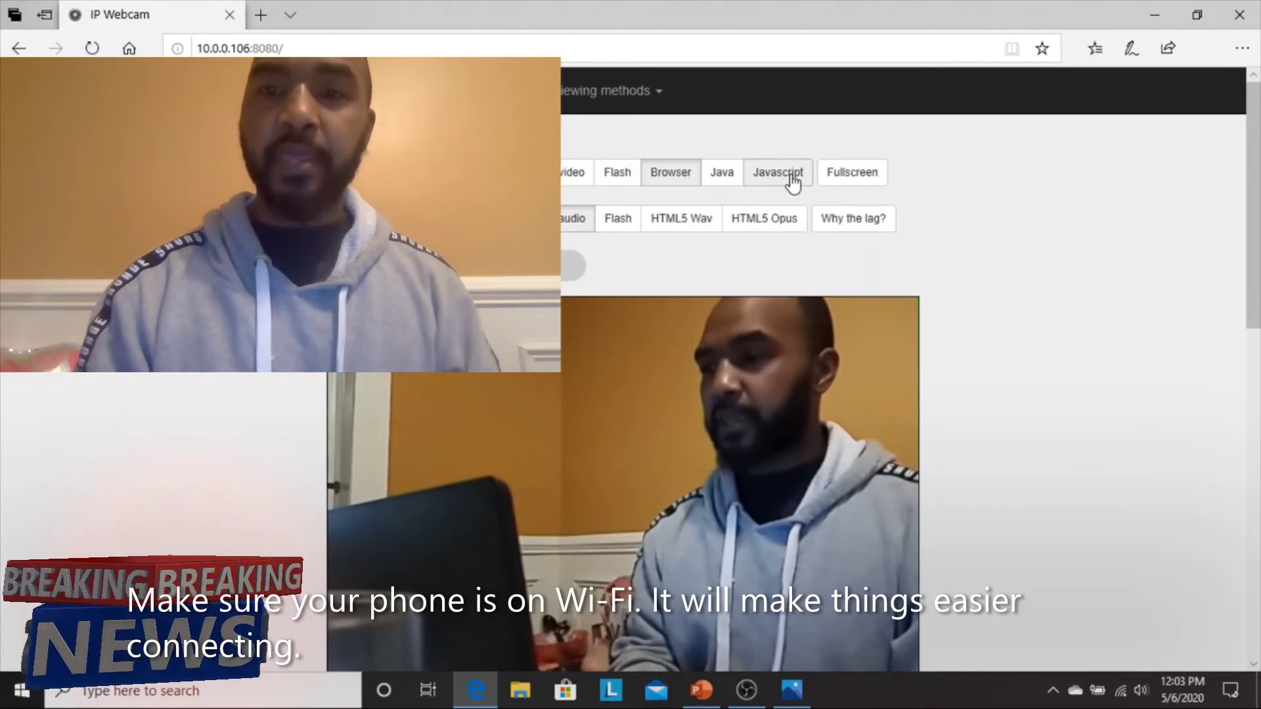
pyautogui.click(855, 184)
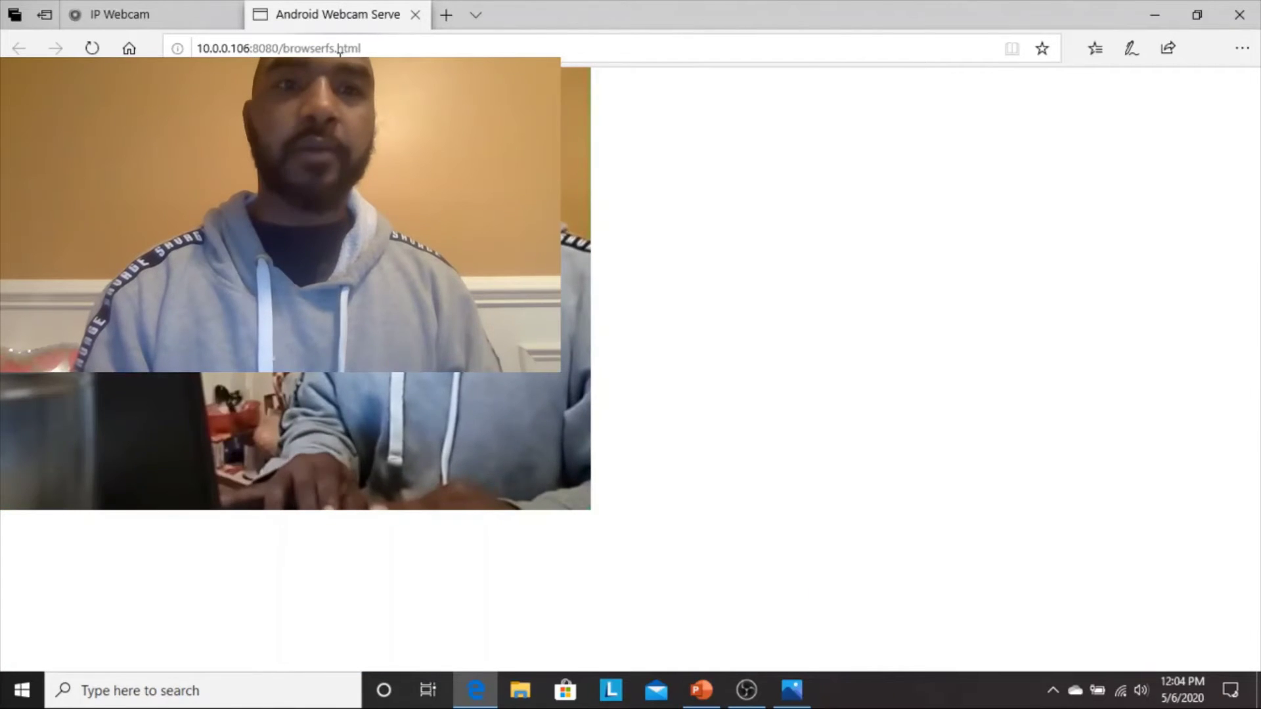
# Step: Copy the fullscreen stream's address 10.0.0.106:8080/browserfs.html and switch back to OBS Studio
pyautogui.click(339, 50)
pyautogui.hotkey('ctrl', 'c')
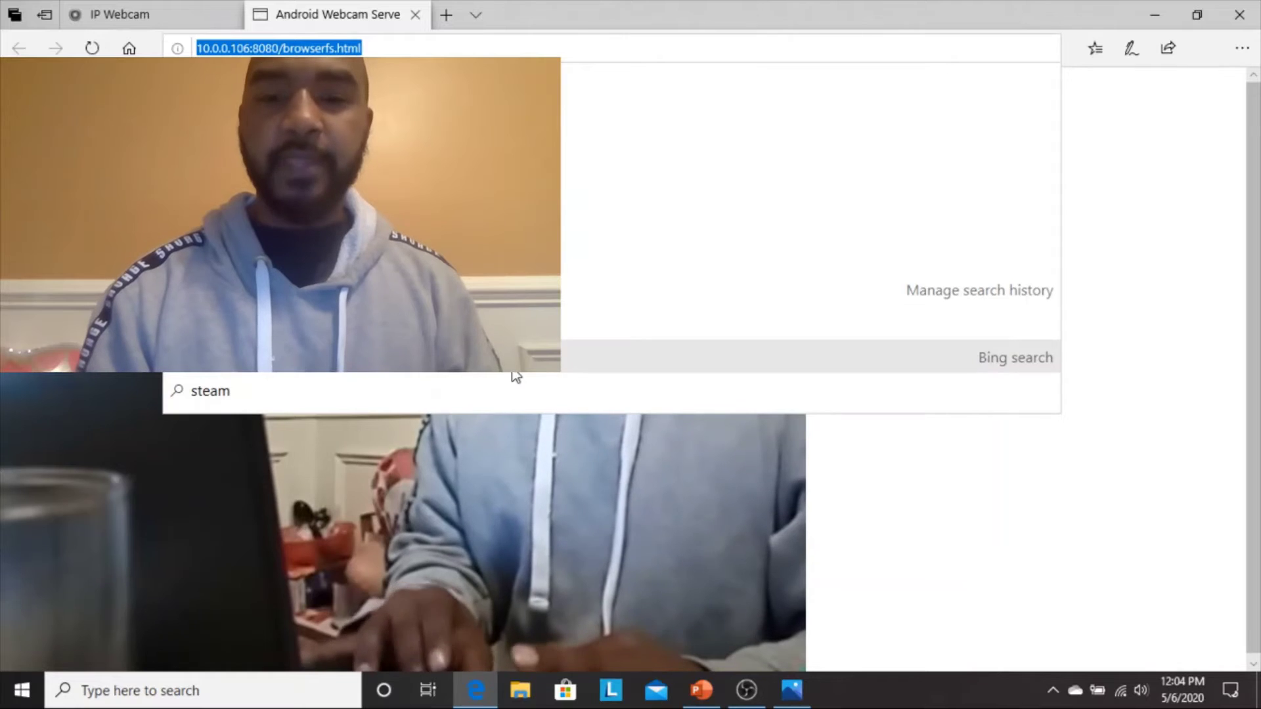
pyautogui.click(742, 697)
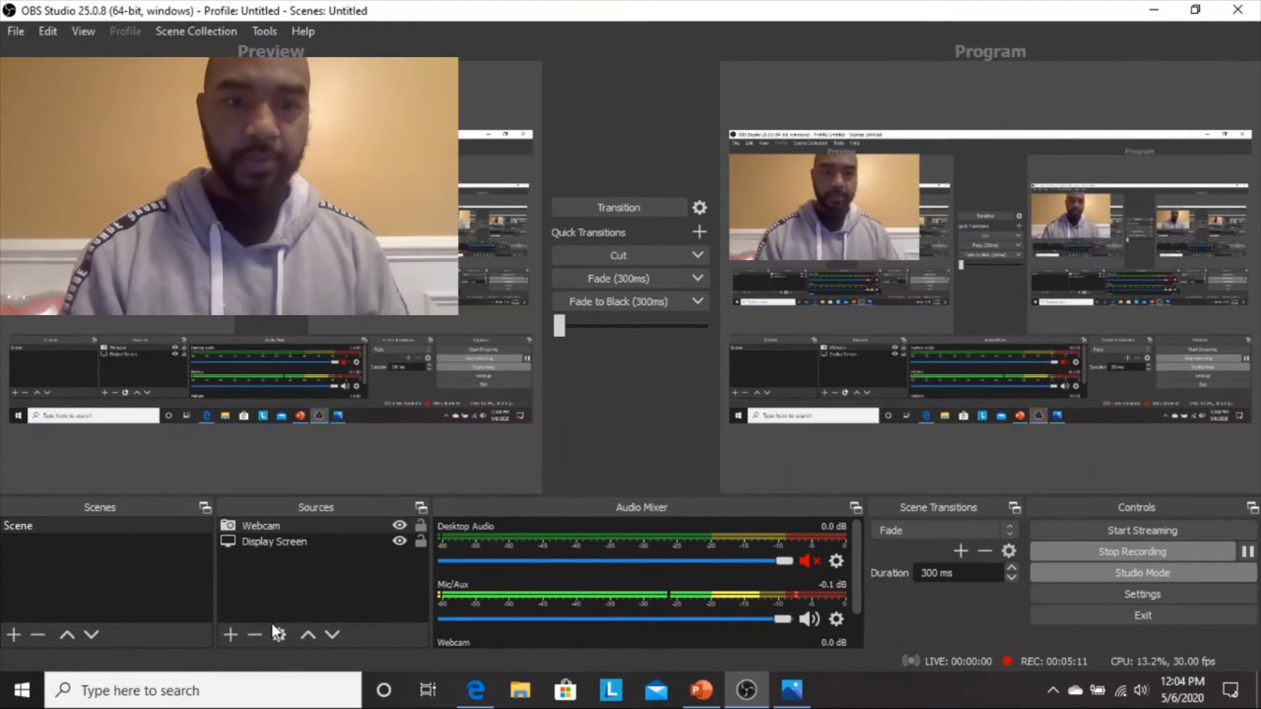
# Step: Create a new Browser source named Phone
pyautogui.click(229, 633)
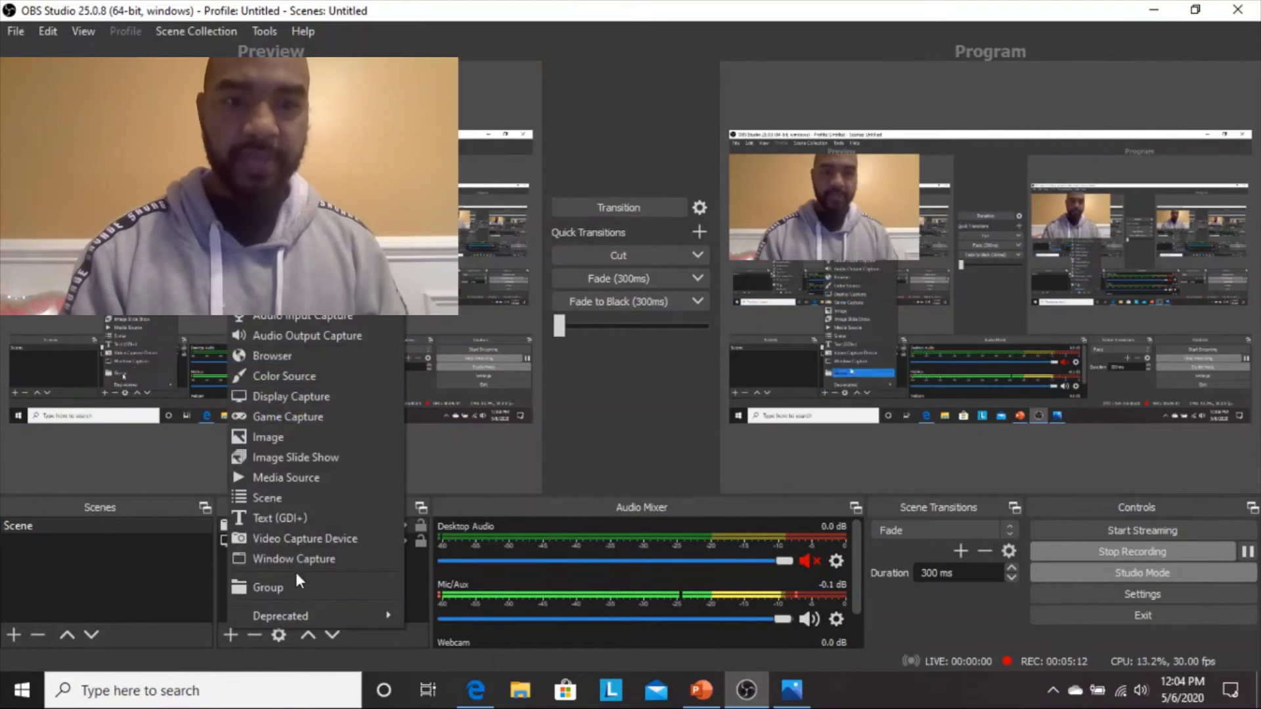
pyautogui.click(343, 356)
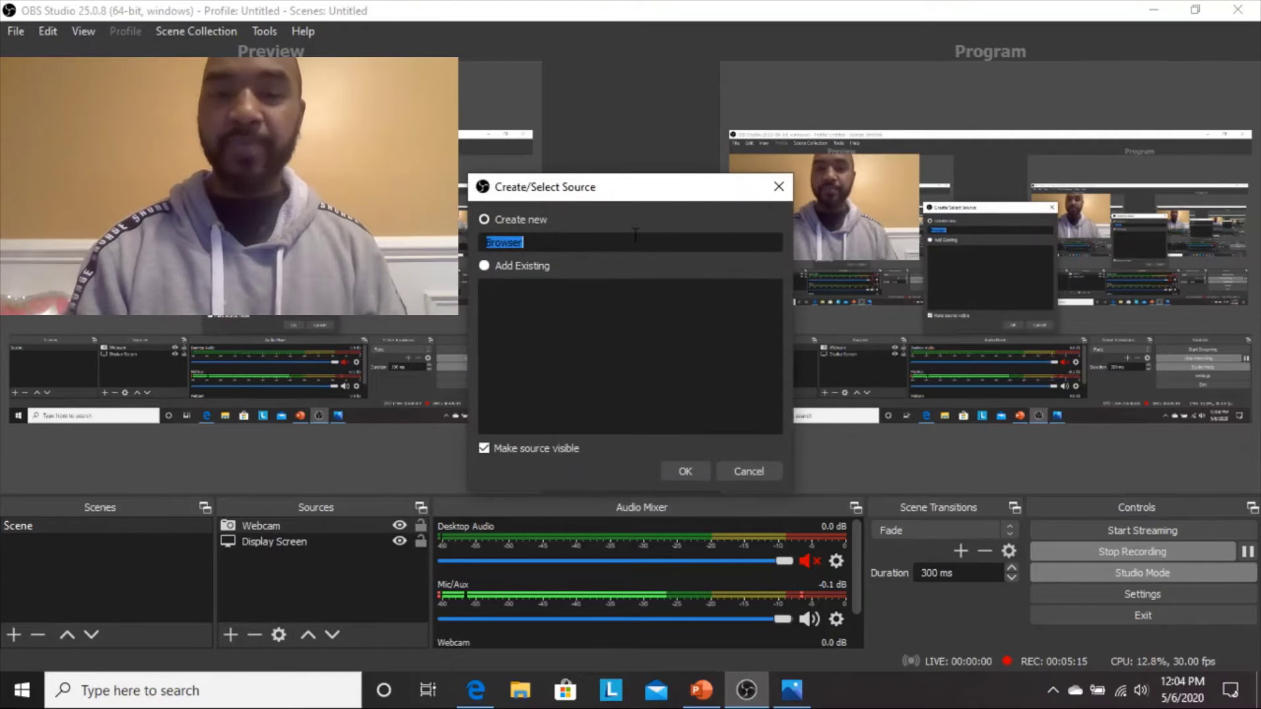
pyautogui.press('BackSpace')
pyautogui.write('Phone')
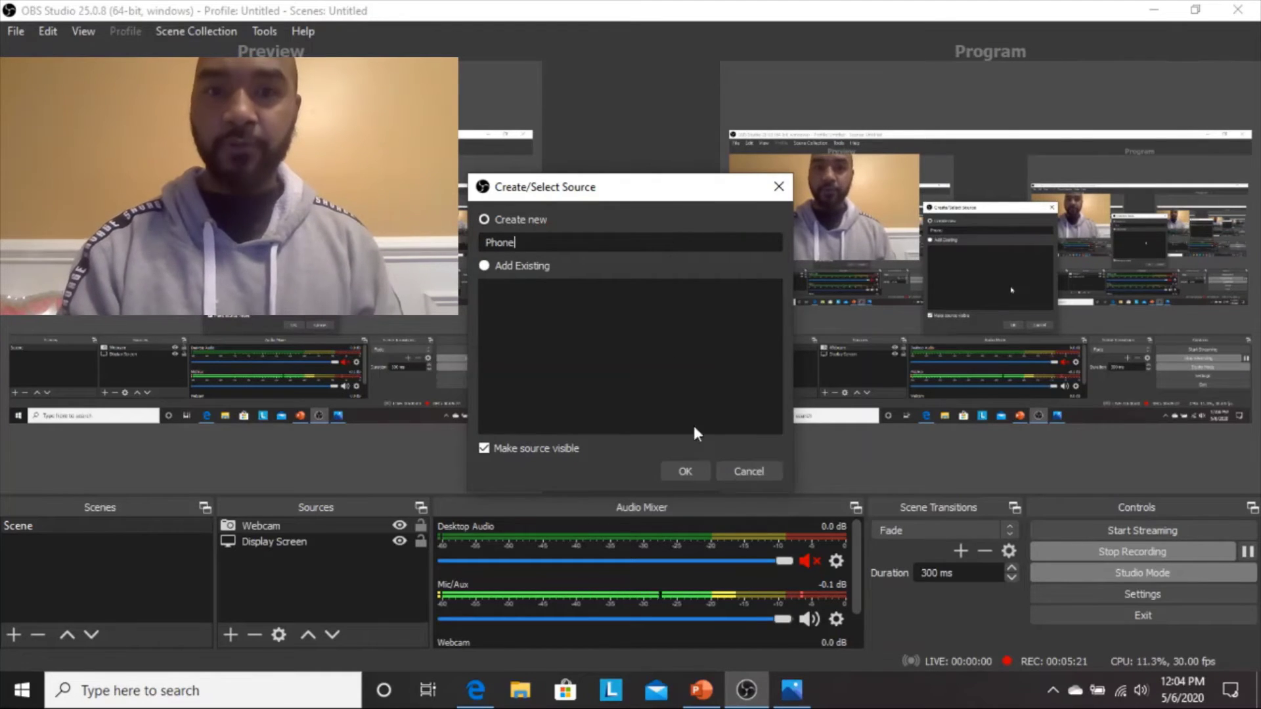
pyautogui.click(672, 473)
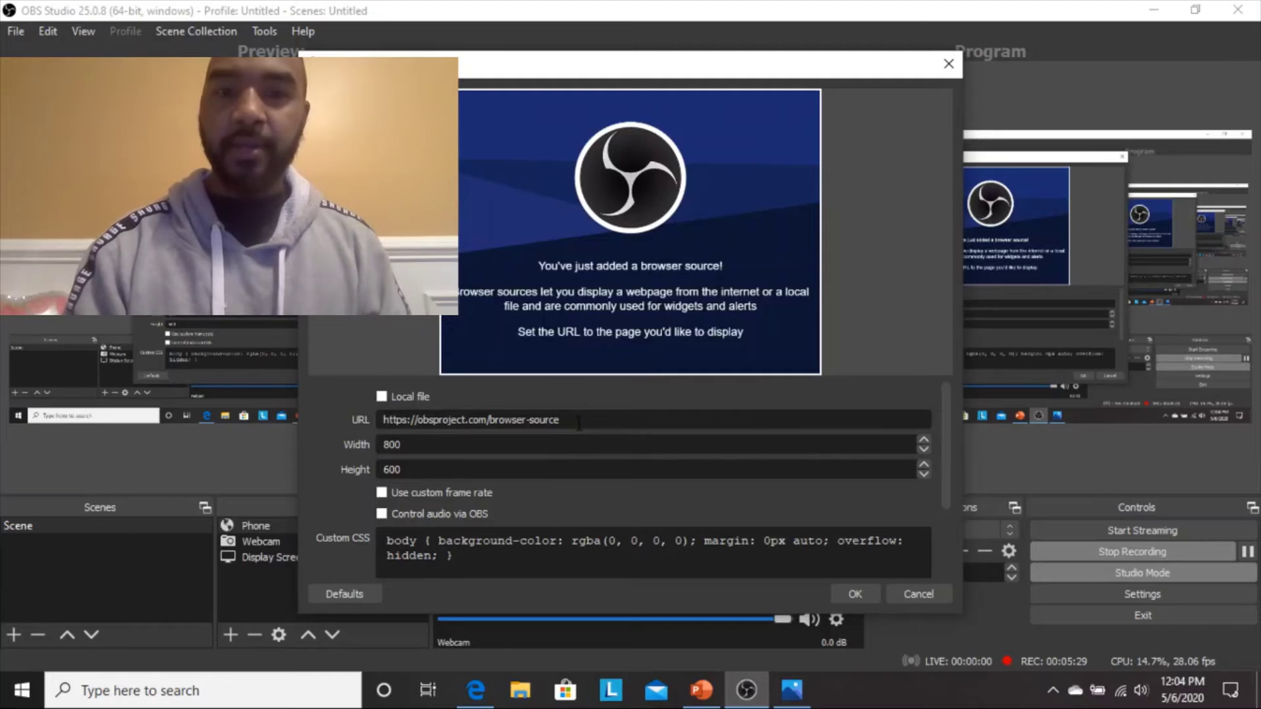
# Step: Replace the Phone source's URL with the copied IP Webcam stream address and confirm its properties
pyautogui.moveTo(578, 423); pyautogui.dragTo(434, 419)
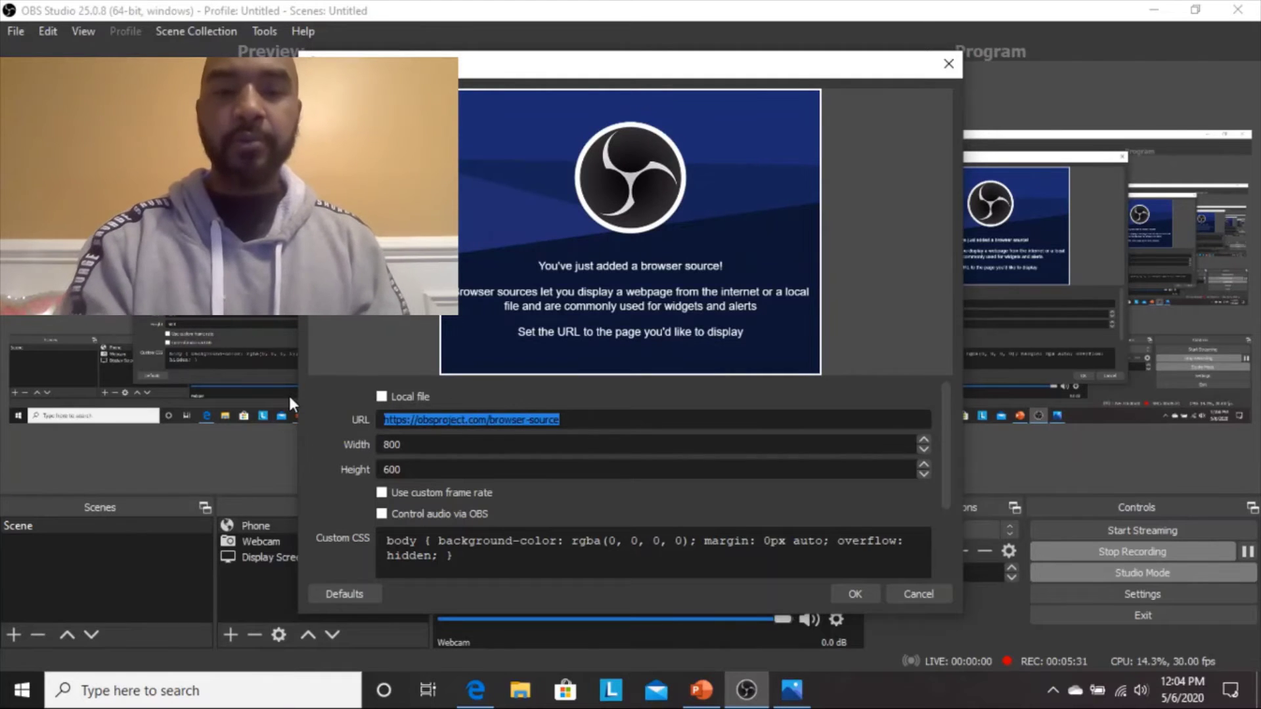
pyautogui.hotkey('ctrl', 'v')
pyautogui.press('Return')
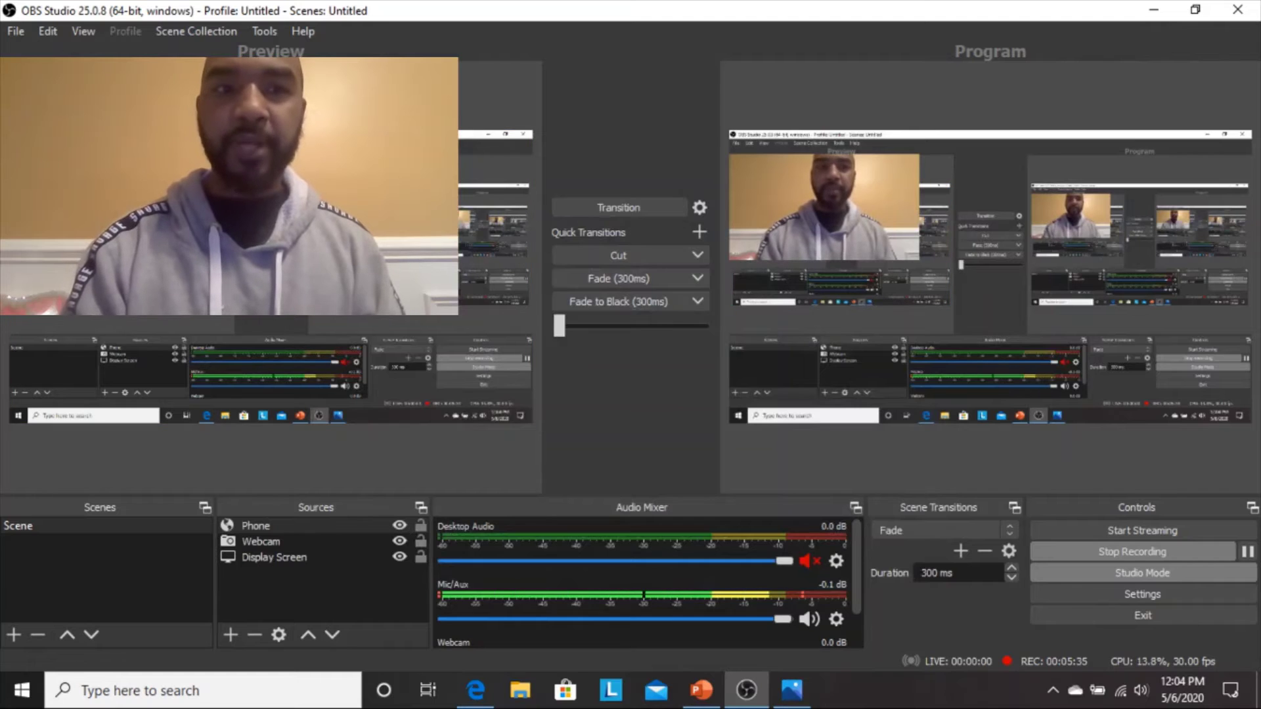
# Step: Transition the phone camera view to the program output, and enlarge the Webcam source to nearly fill the canvas before transitioning it too
pyautogui.click(399, 424)
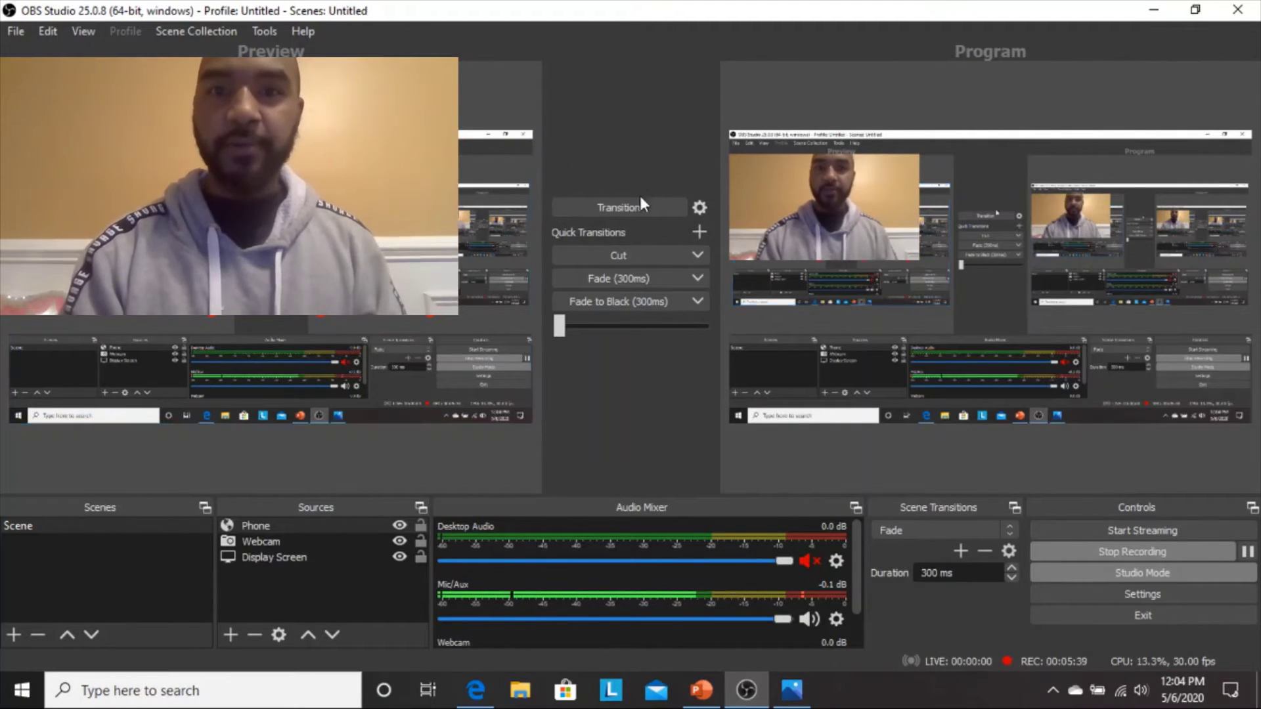
pyautogui.click(628, 209)
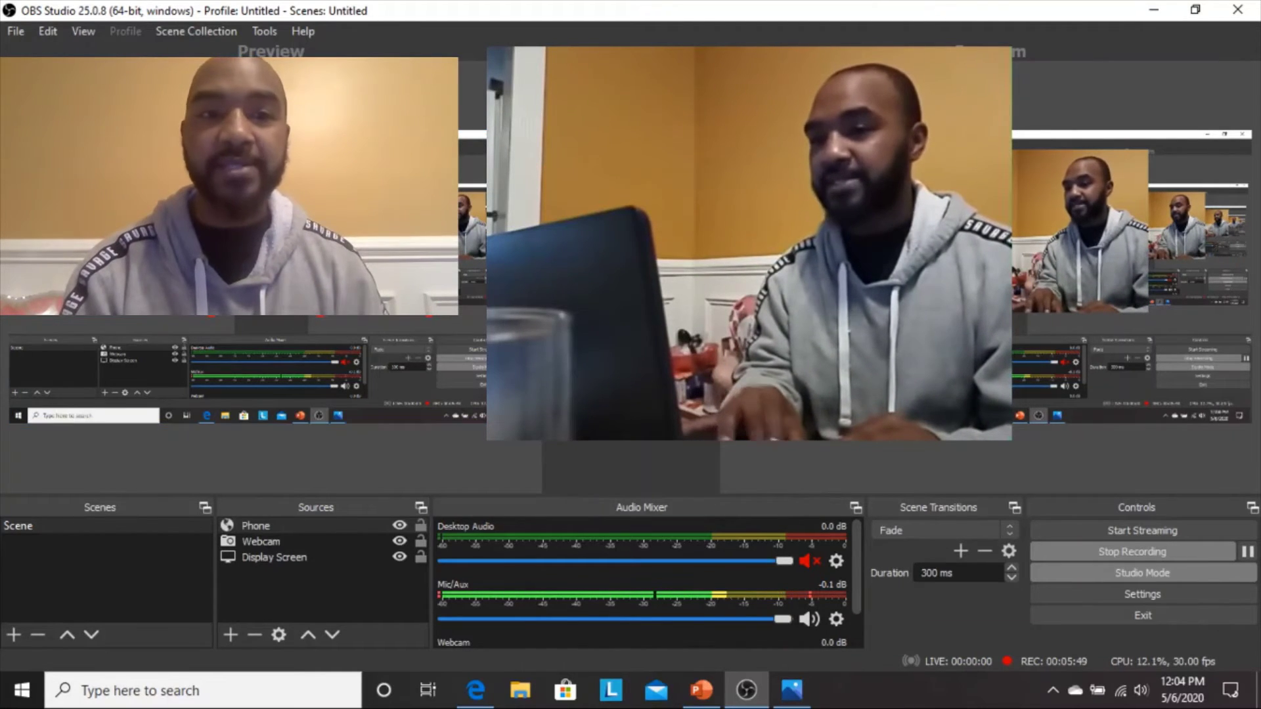
pyautogui.moveTo(199, 260); pyautogui.dragTo(531, 448)
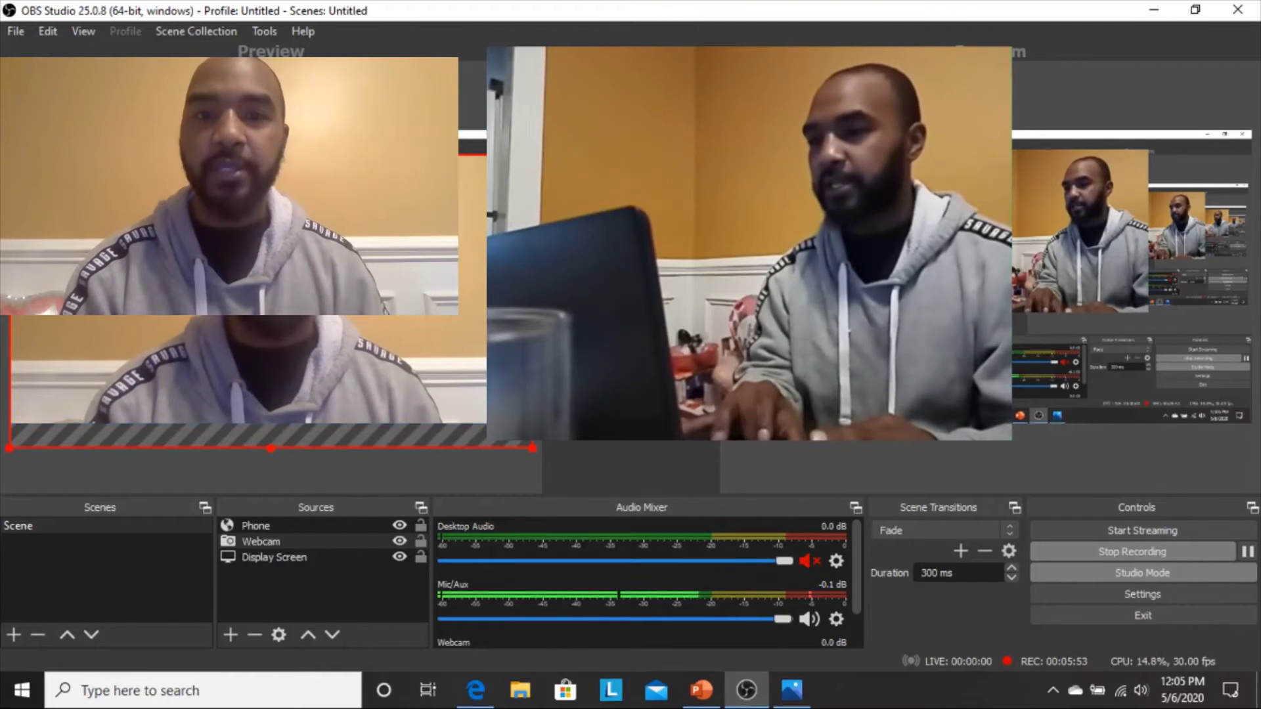
pyautogui.click(631, 213)
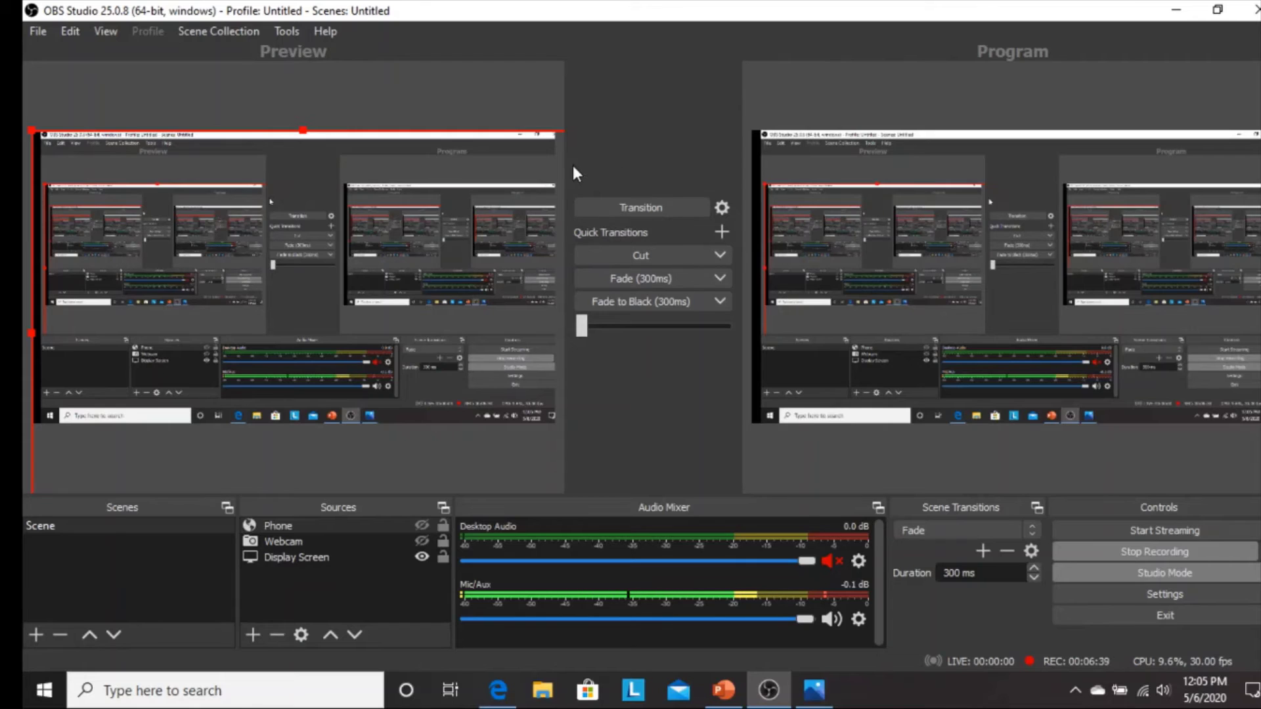
# Step: Browse the Videos folder for an OBS recording to remux, and close Remux Recordings without converting a file
pyautogui.click(38, 31)
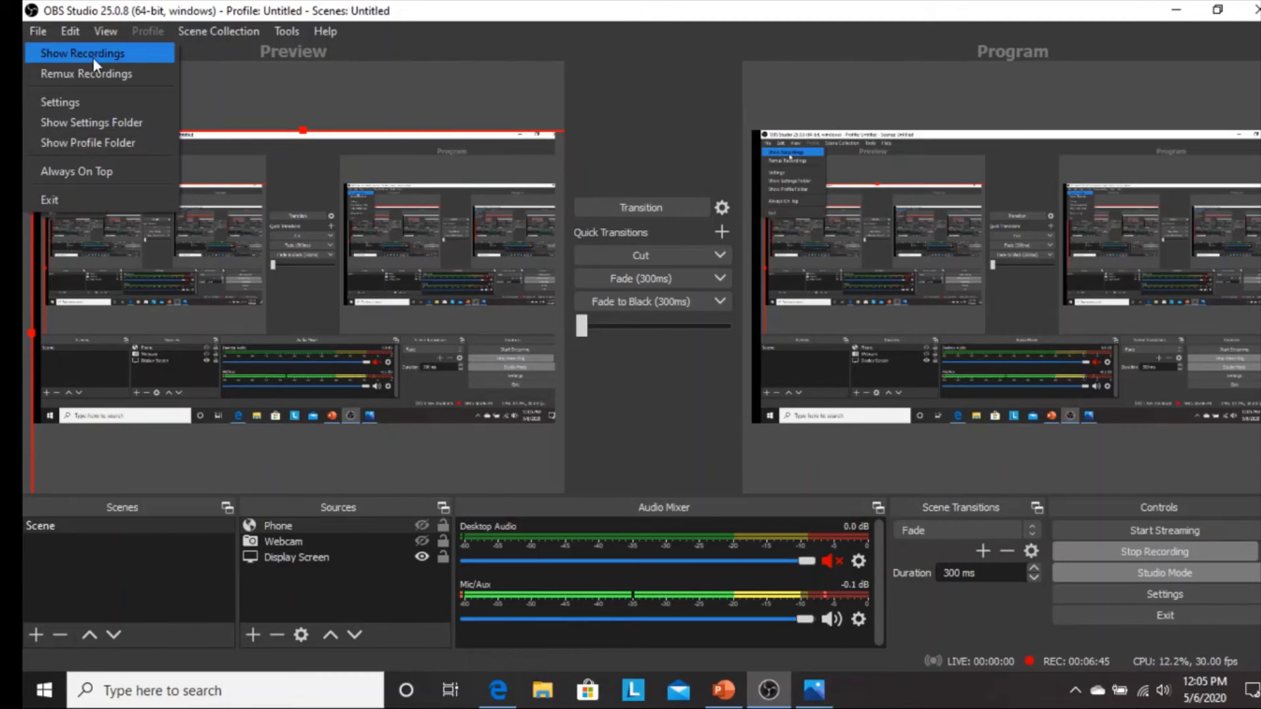
pyautogui.click(156, 77)
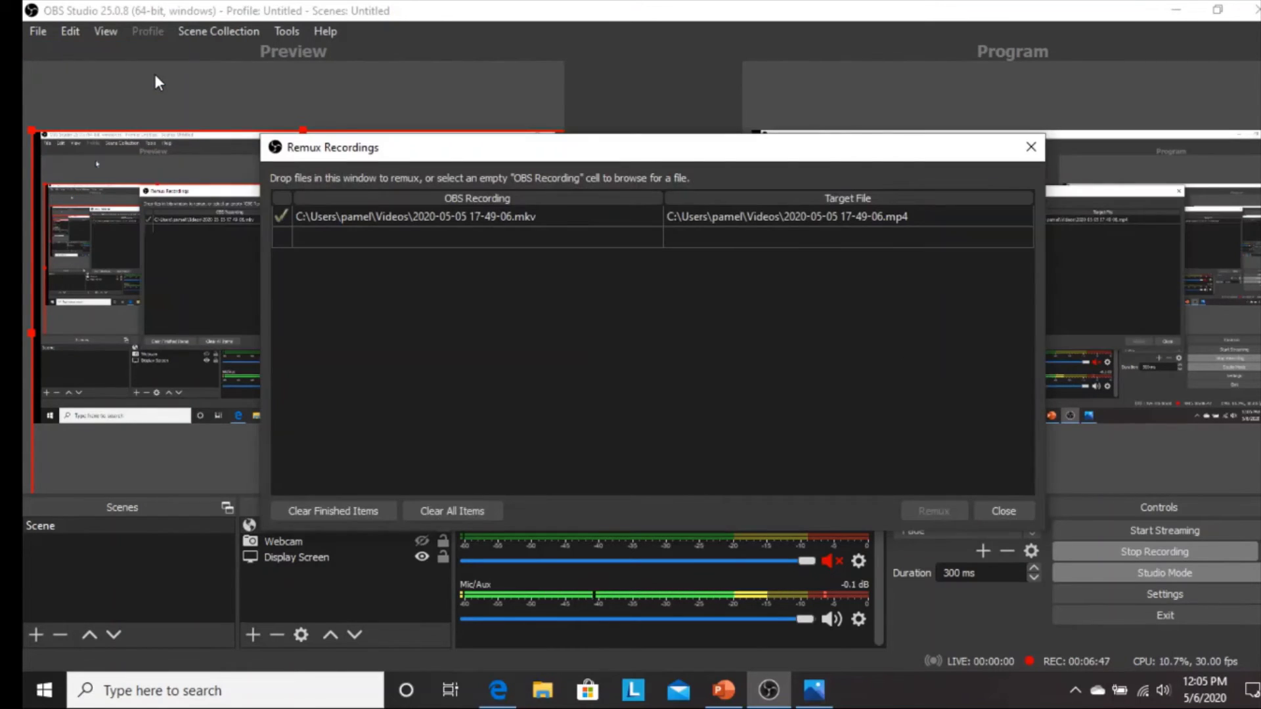
pyautogui.click(649, 238)
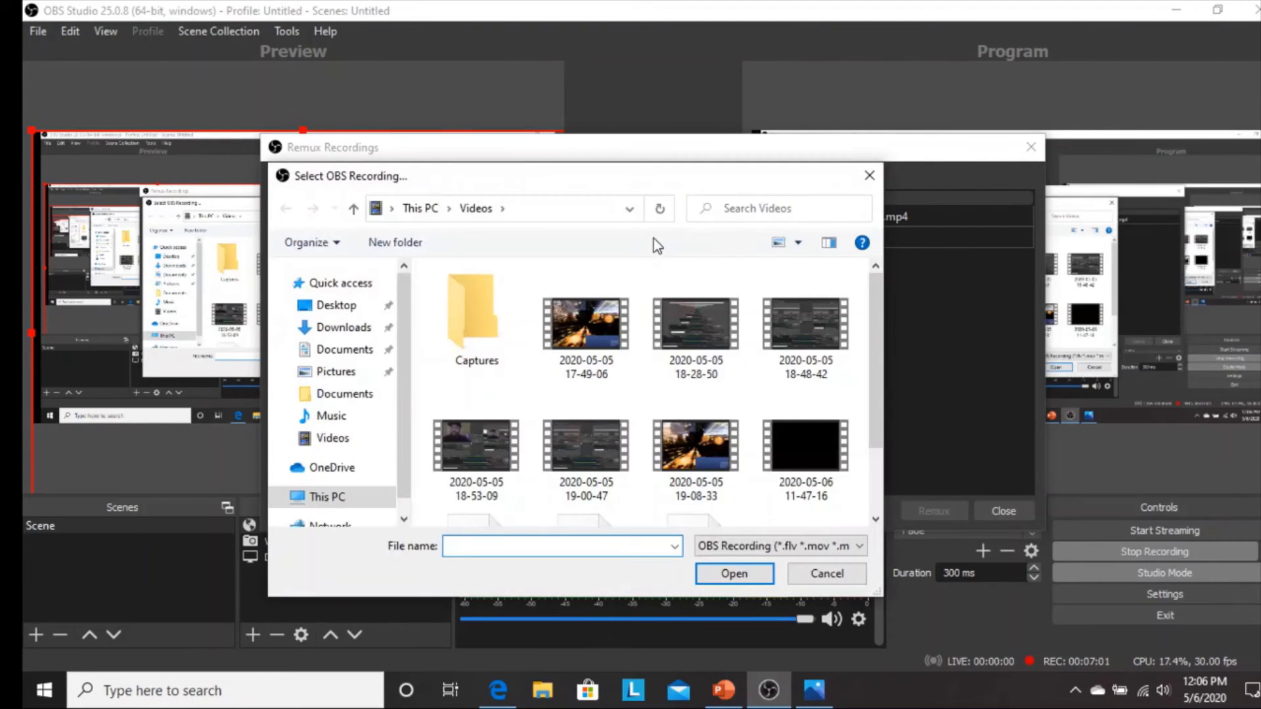
pyautogui.moveTo(874, 330); pyautogui.dragTo(873, 420)
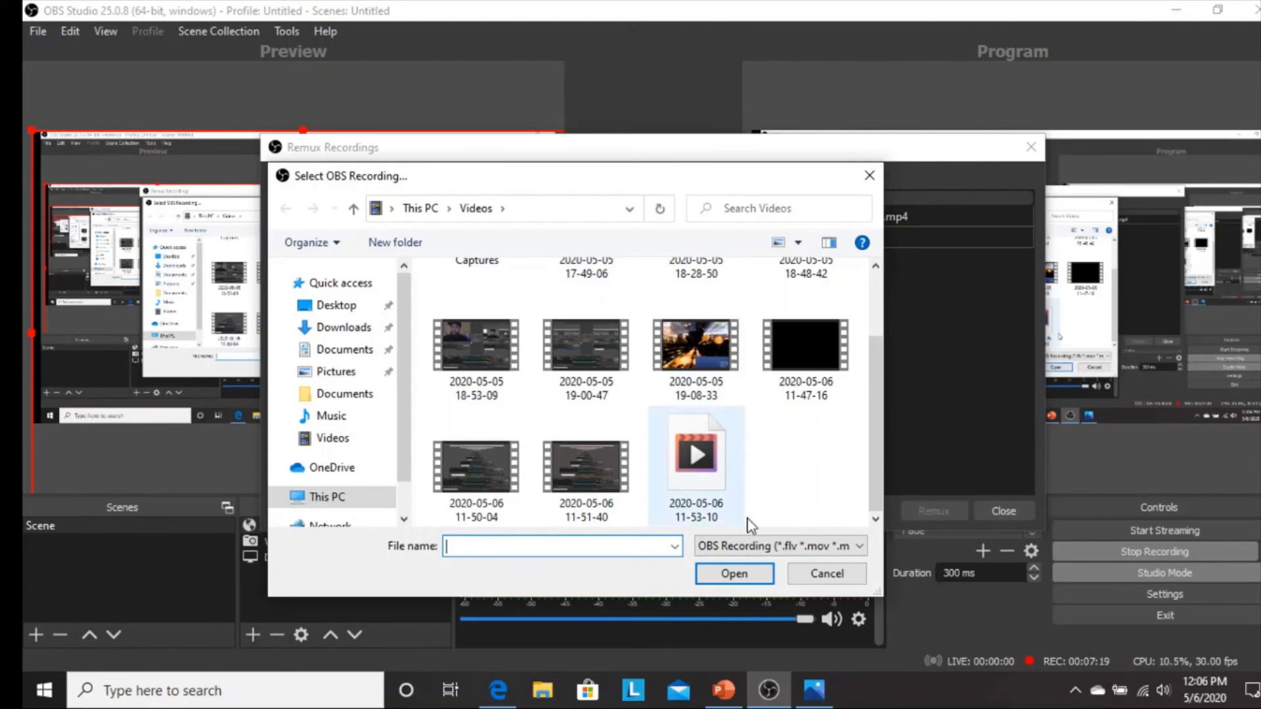
pyautogui.click(821, 574)
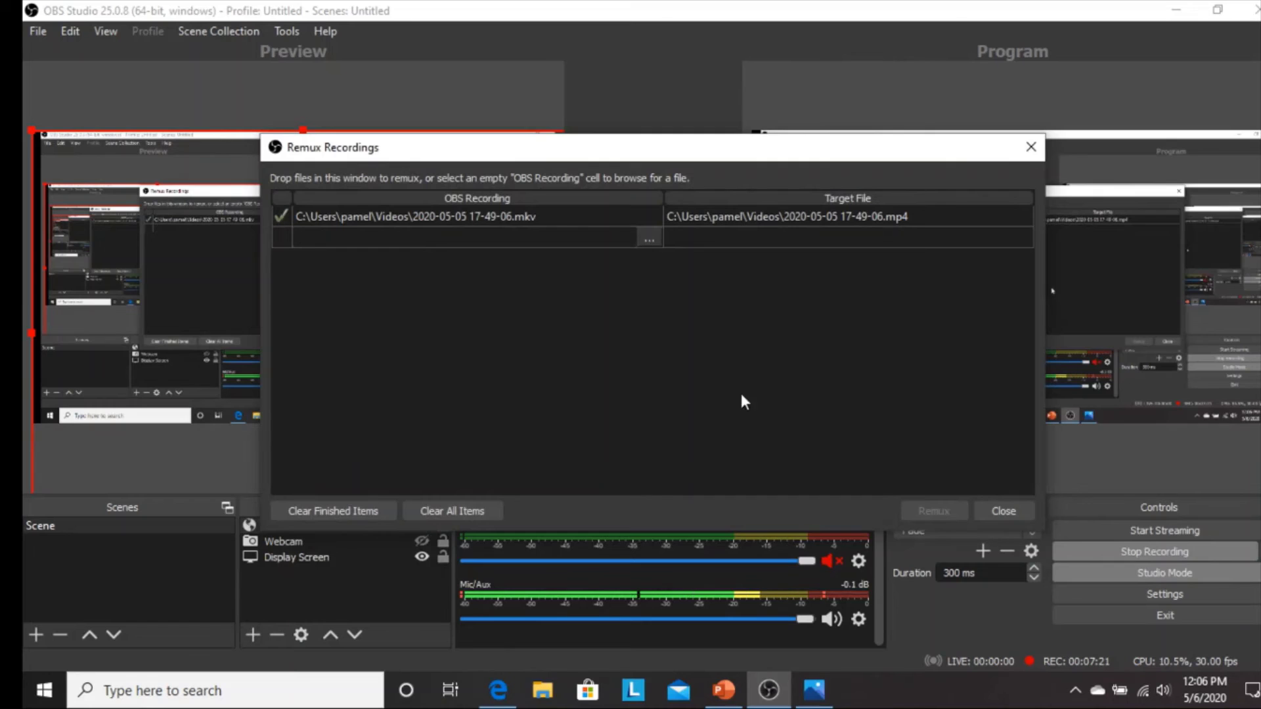
pyautogui.click(995, 510)
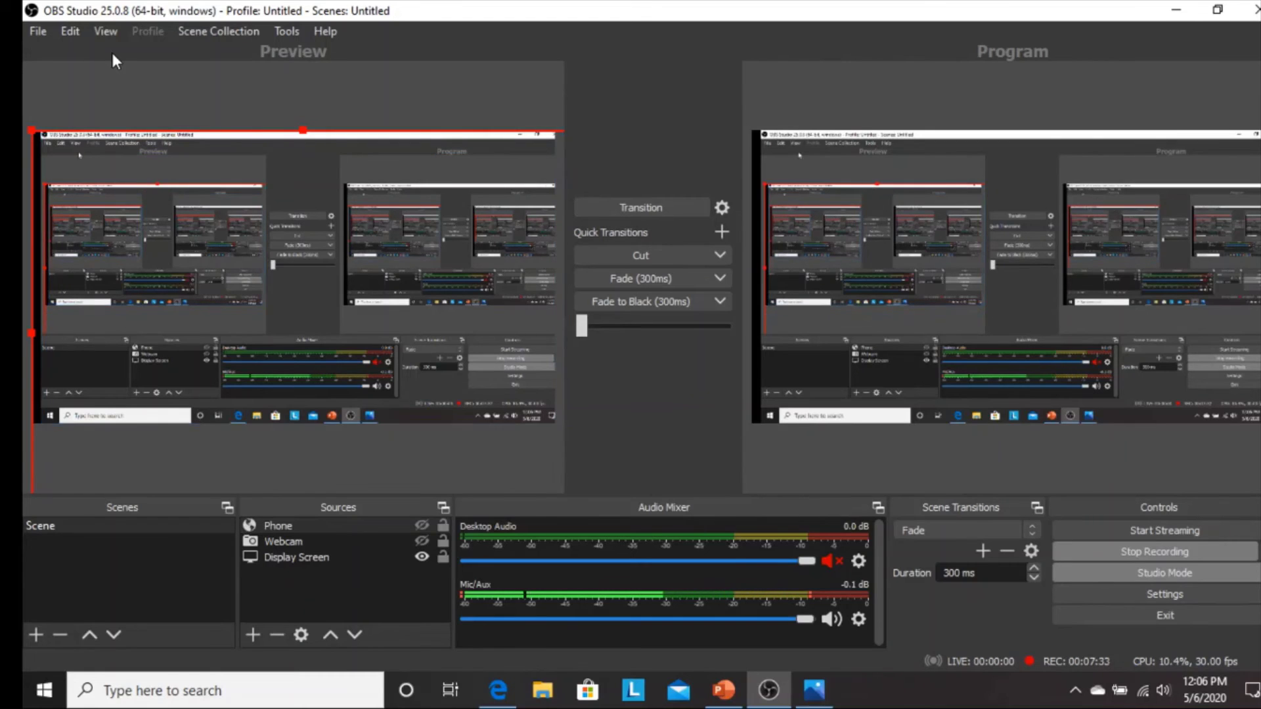
# Step: Try to start streaming, and select YouTube / YouTube Gaming as the service in the stream settings
pyautogui.click(1189, 531)
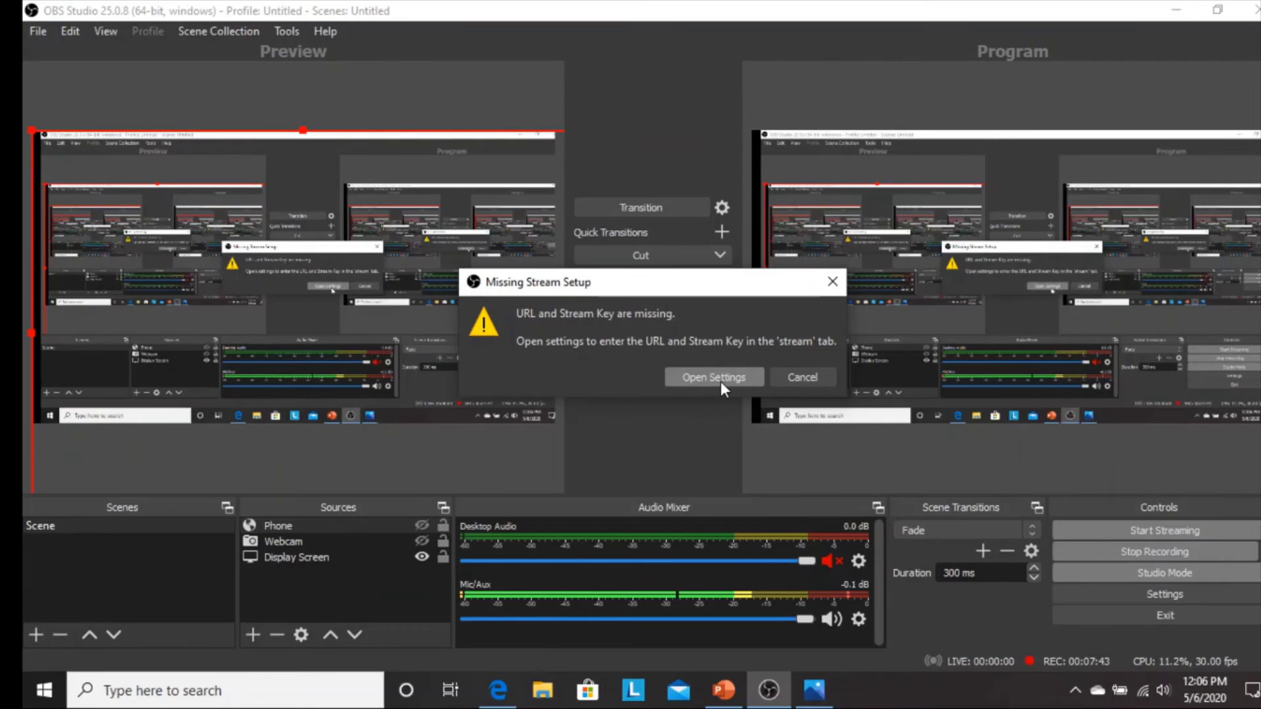
pyautogui.click(695, 380)
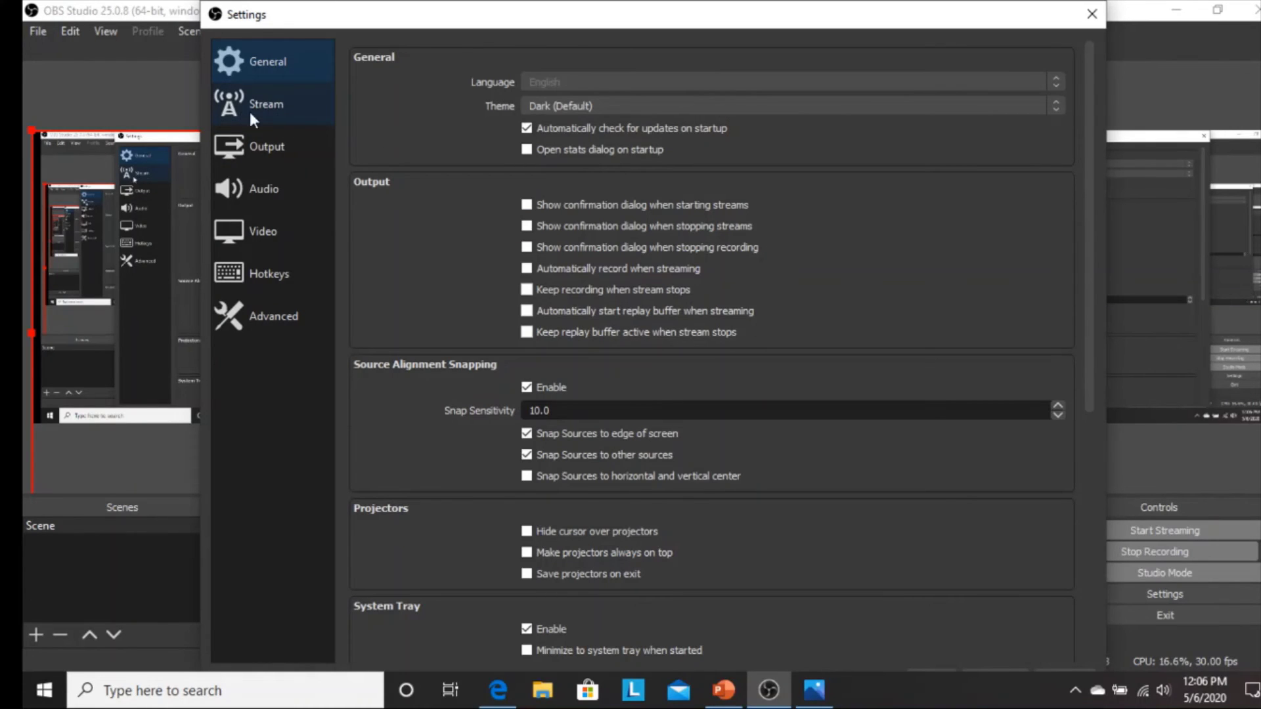
pyautogui.click(282, 111)
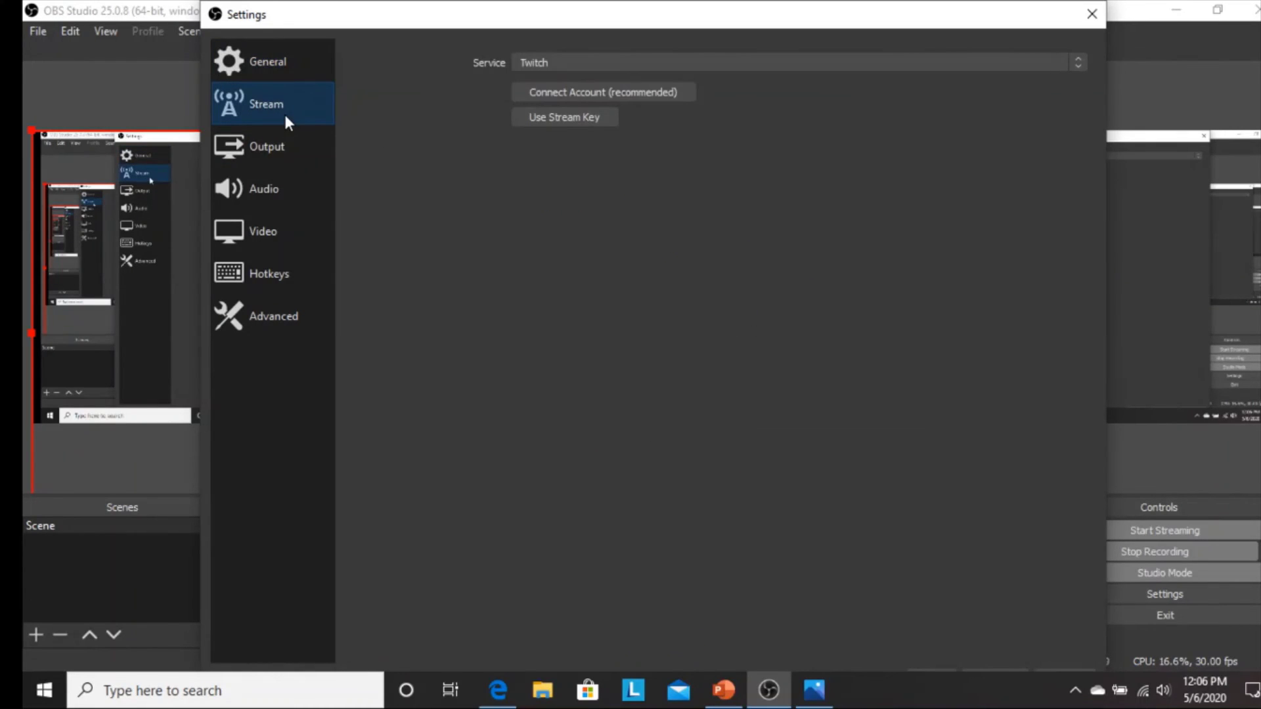
pyautogui.click(828, 62)
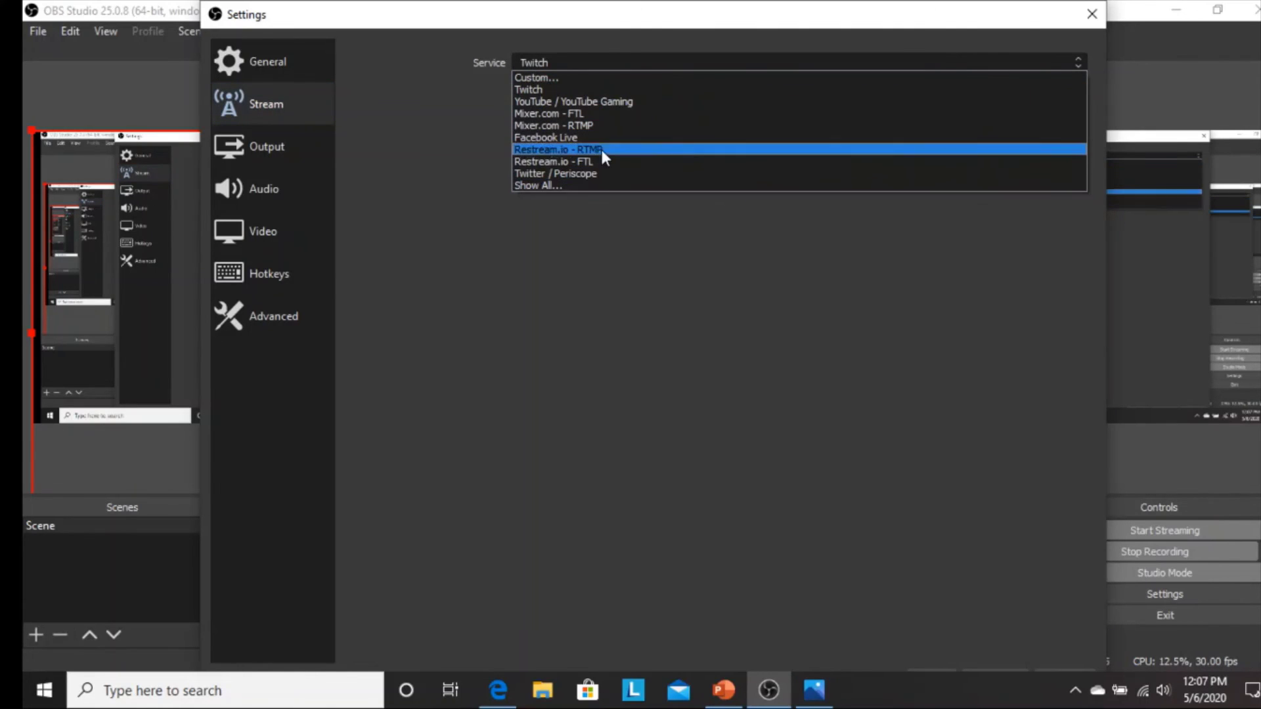
pyautogui.click(655, 102)
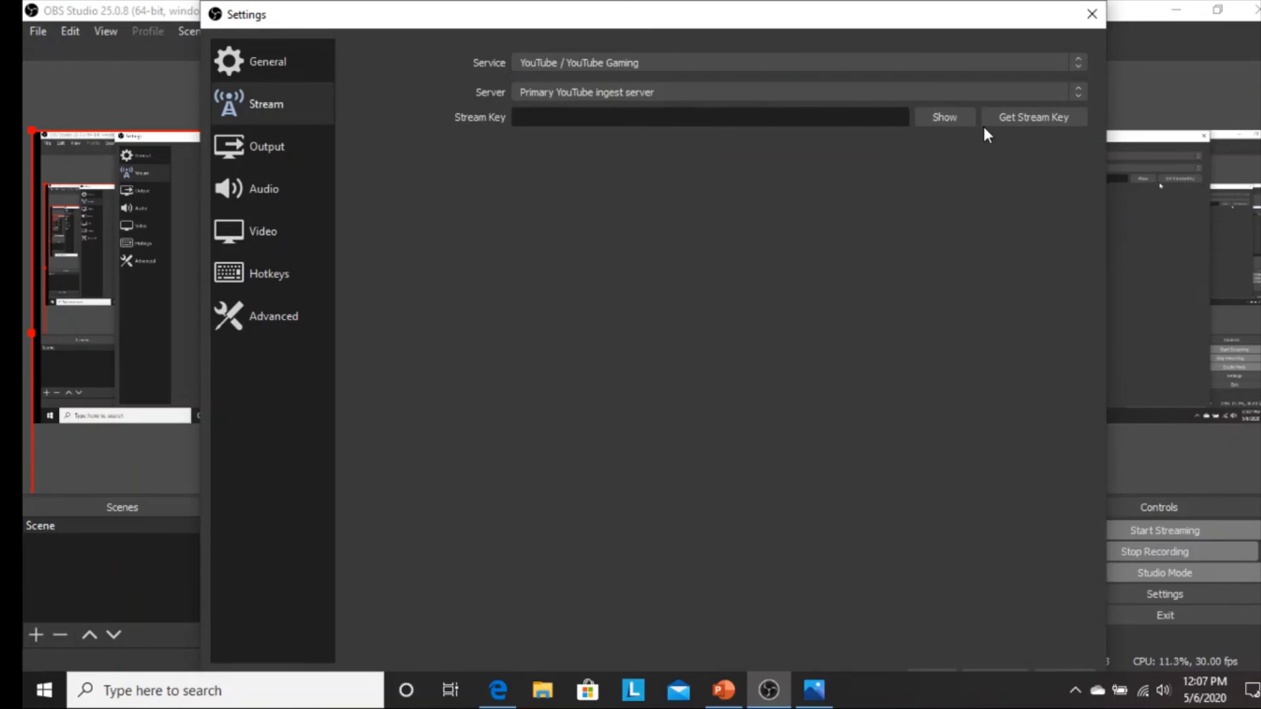
# Step: Open YouTube's live streaming page for getting a stream key, return to OBS Studio and discard the settings changes
pyautogui.click(1031, 118)
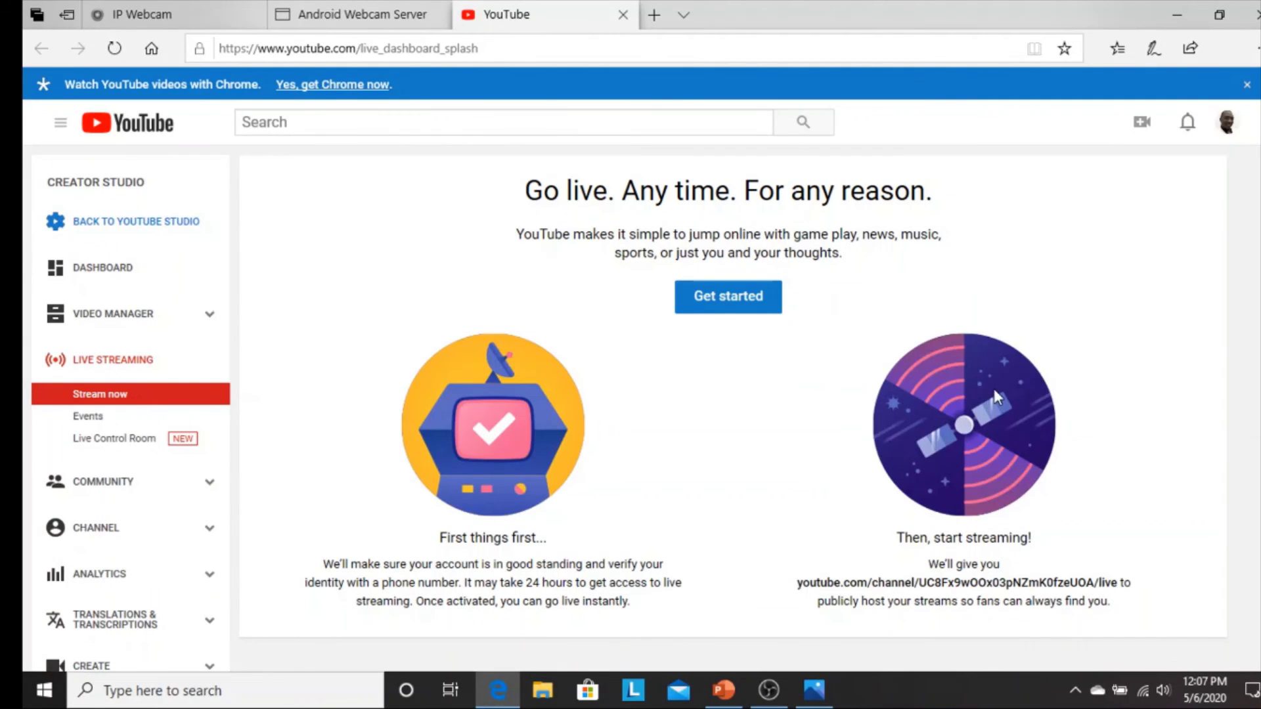
pyautogui.moveTo(770, 700)
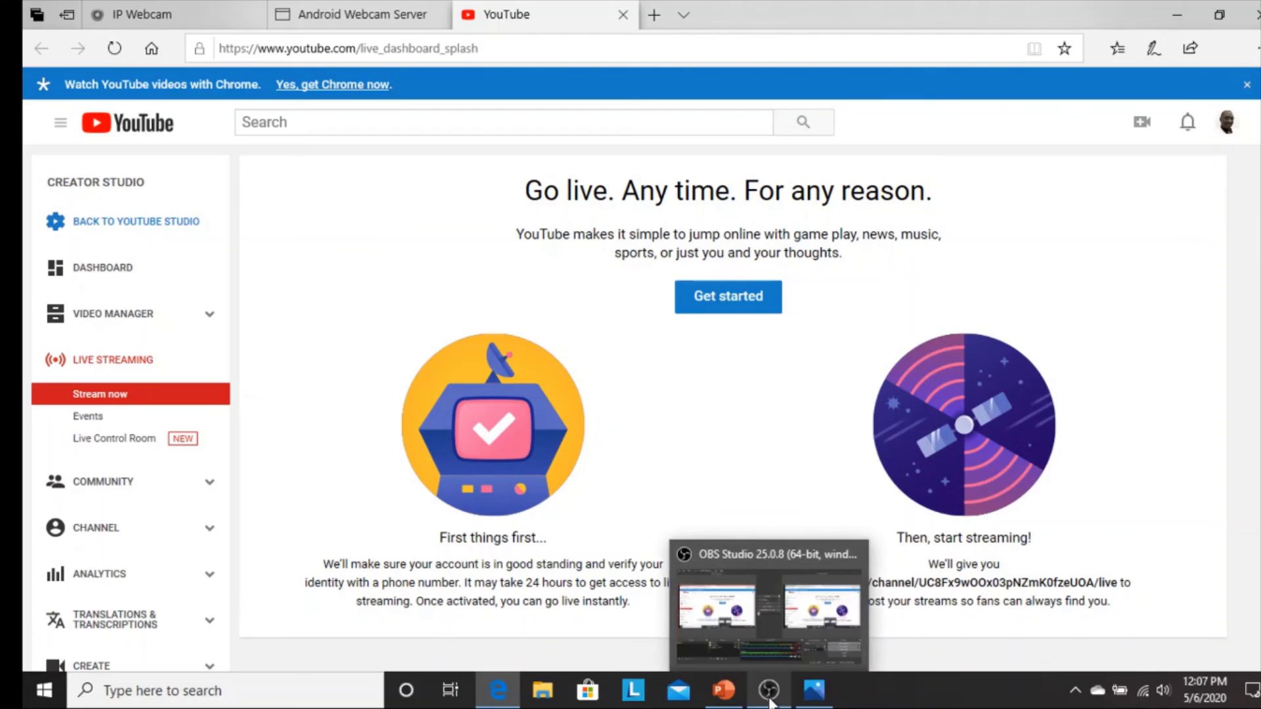
pyautogui.click(758, 635)
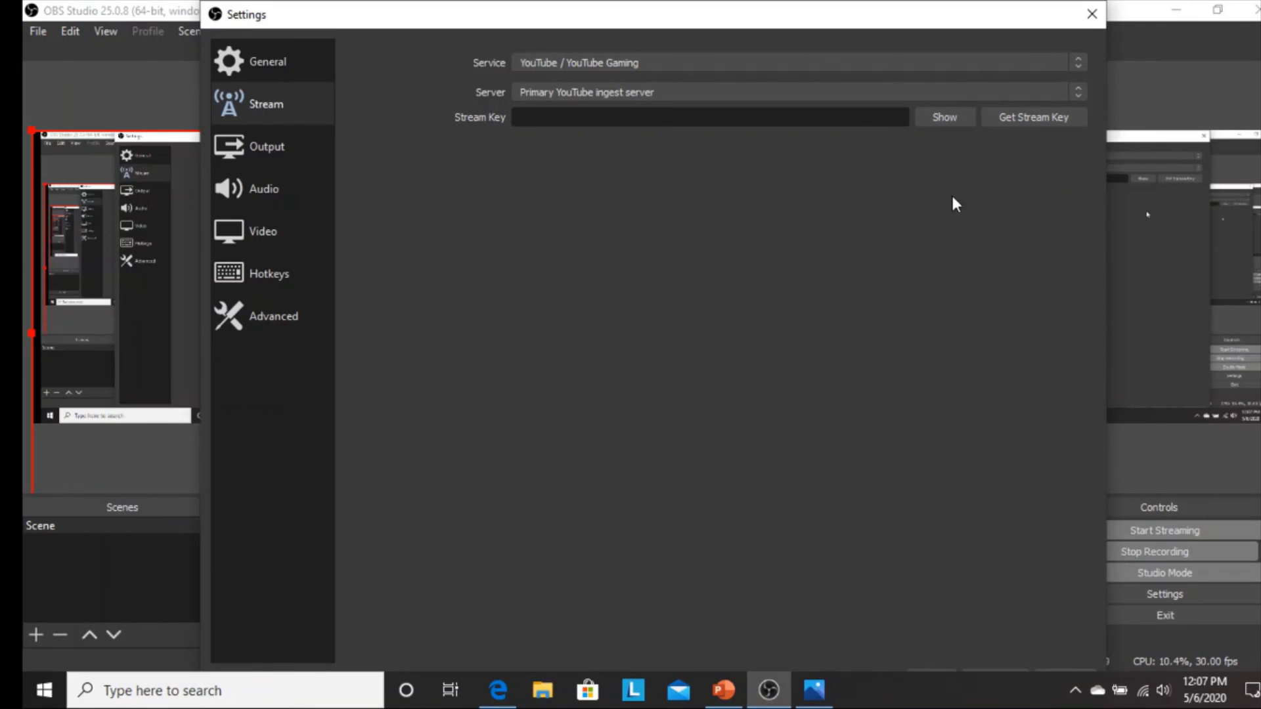
pyautogui.click(1092, 14)
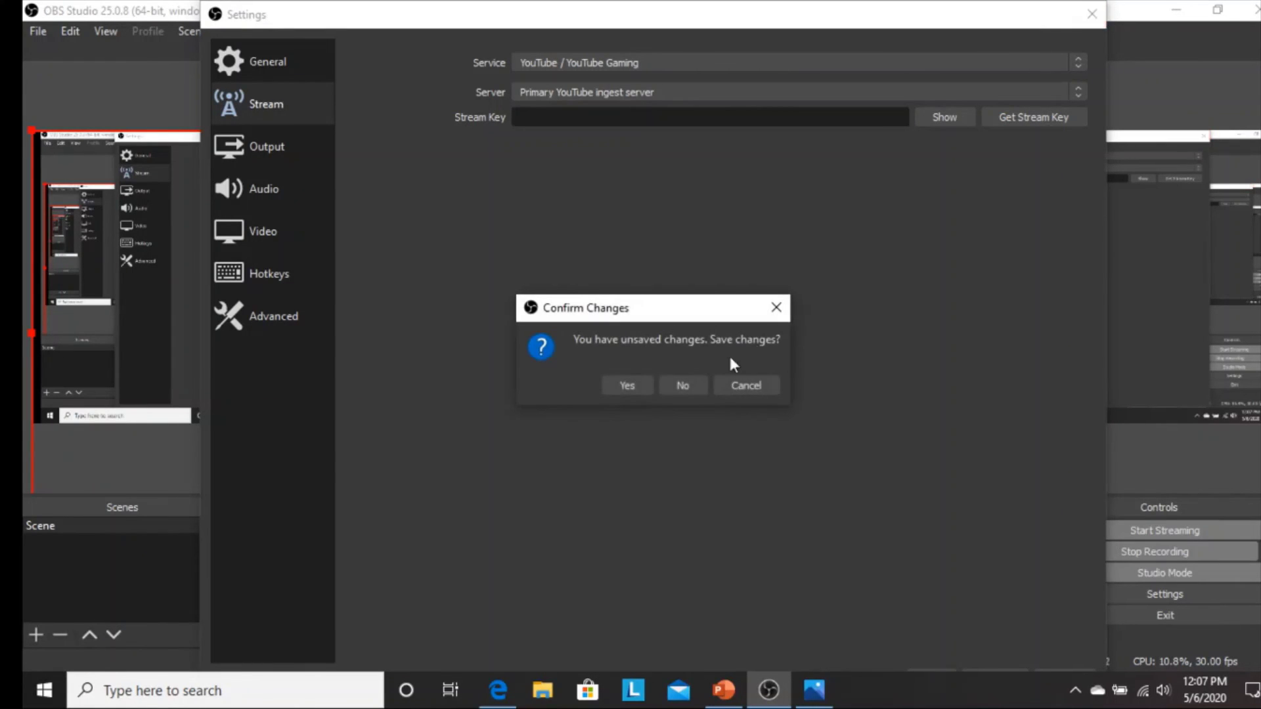
pyautogui.click(661, 384)
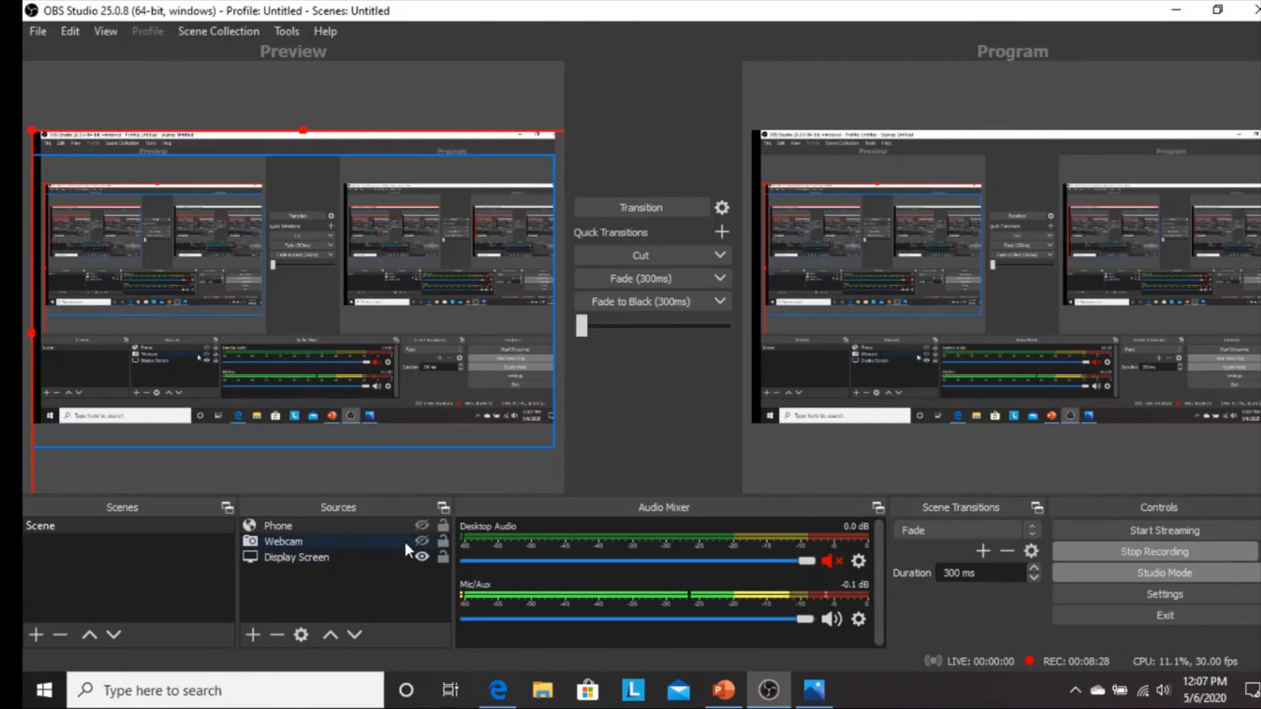
# Step: Make the Webcam source visible and transition it to the program output
pyautogui.click(422, 543)
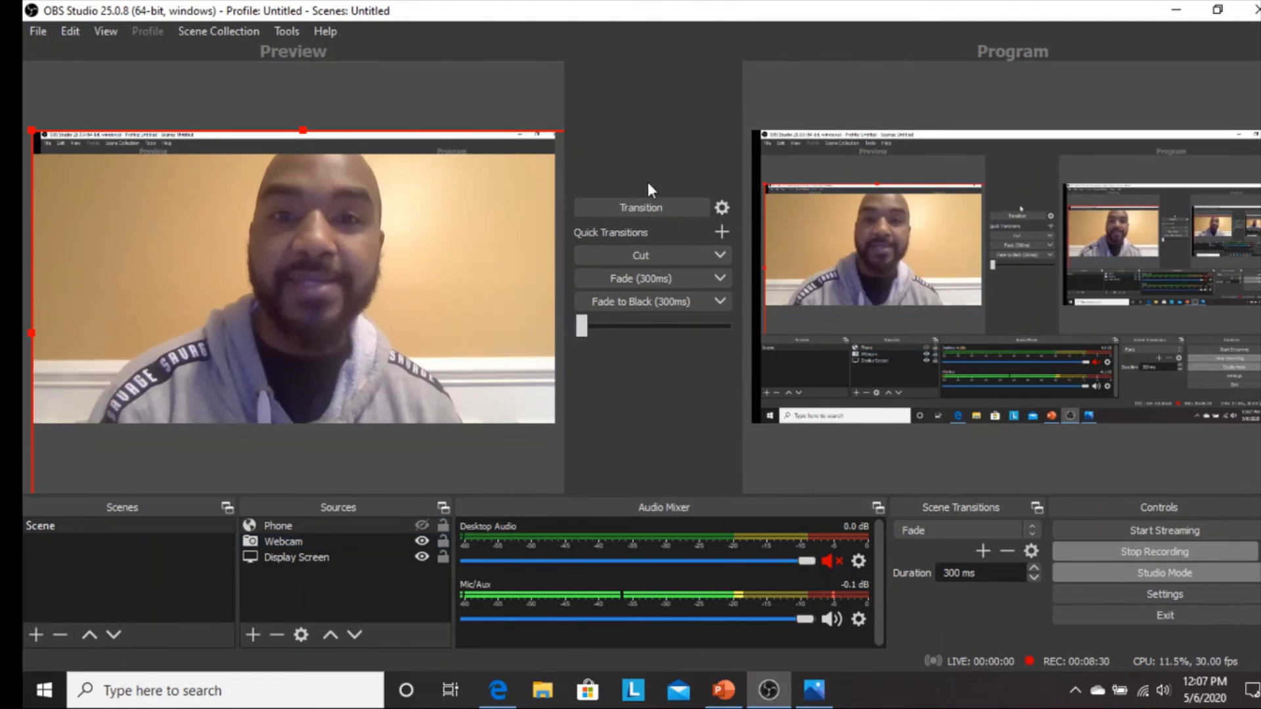
pyautogui.click(663, 212)
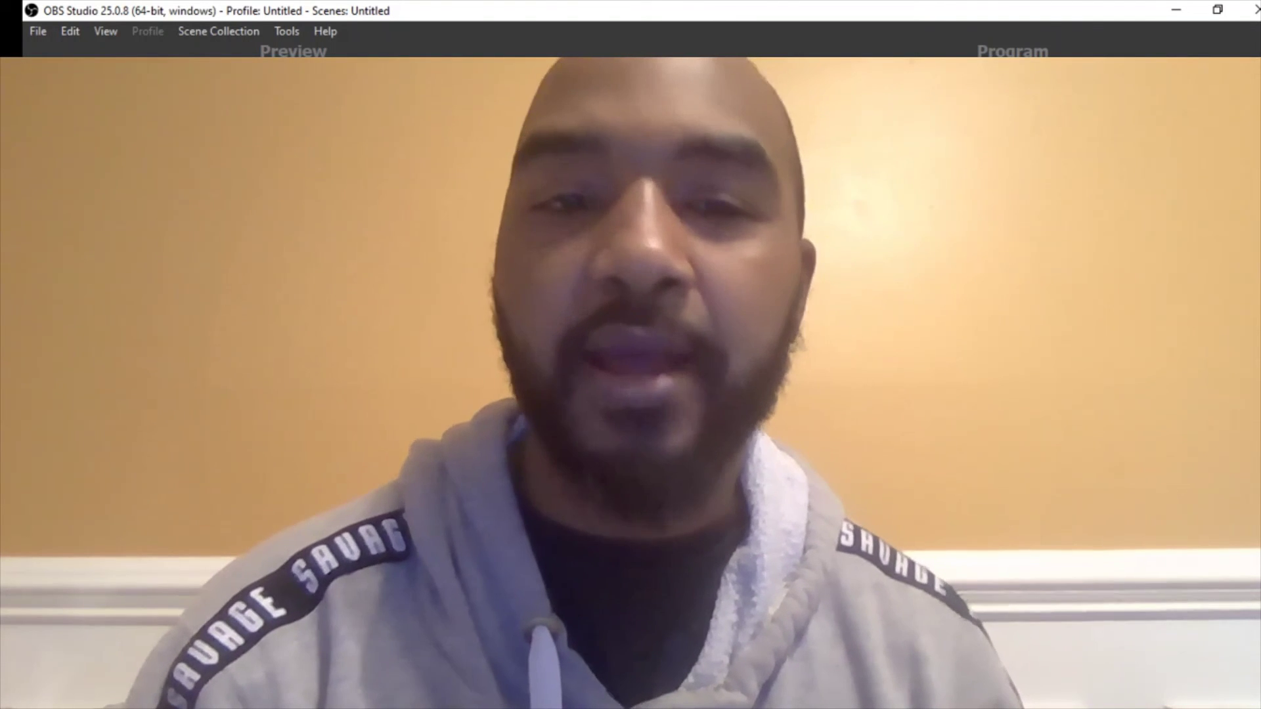